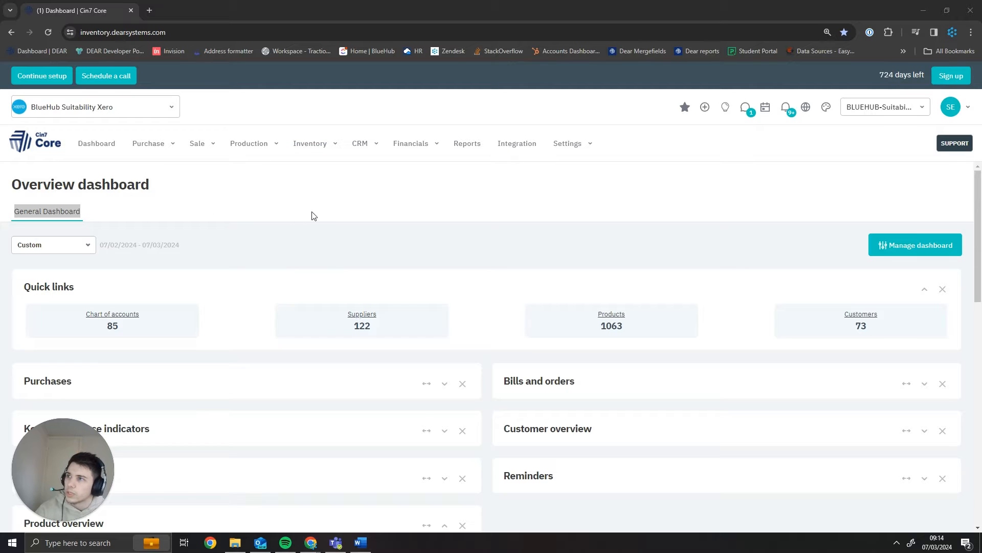
Open a new stock adjustment form in a separate browser tab and switch to it.
{"action": "left_click", "coordinate": [319, 152]}
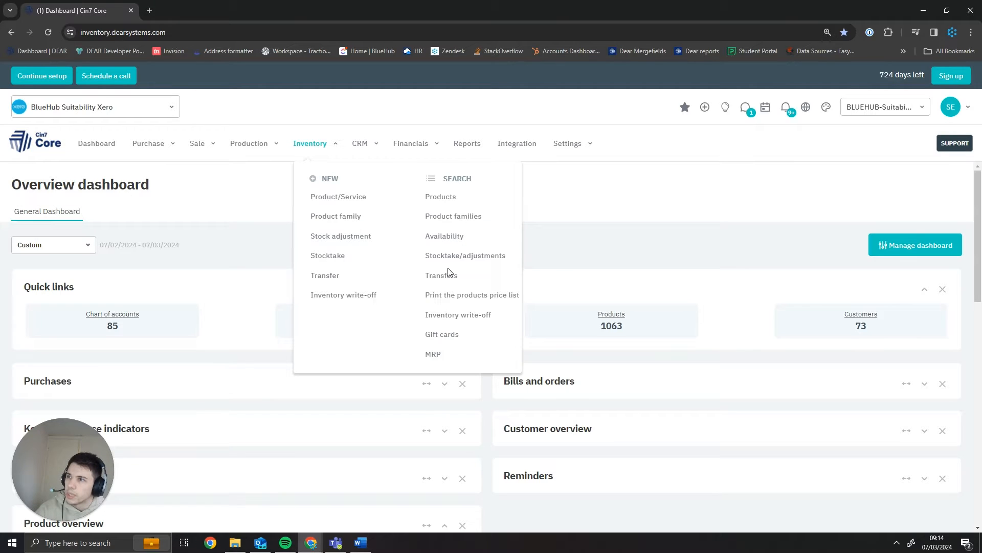
{"action": "right_click", "coordinate": [351, 237]}
{"action": "left_click", "coordinate": [397, 247]}
{"action": "left_click", "coordinate": [169, 10]}
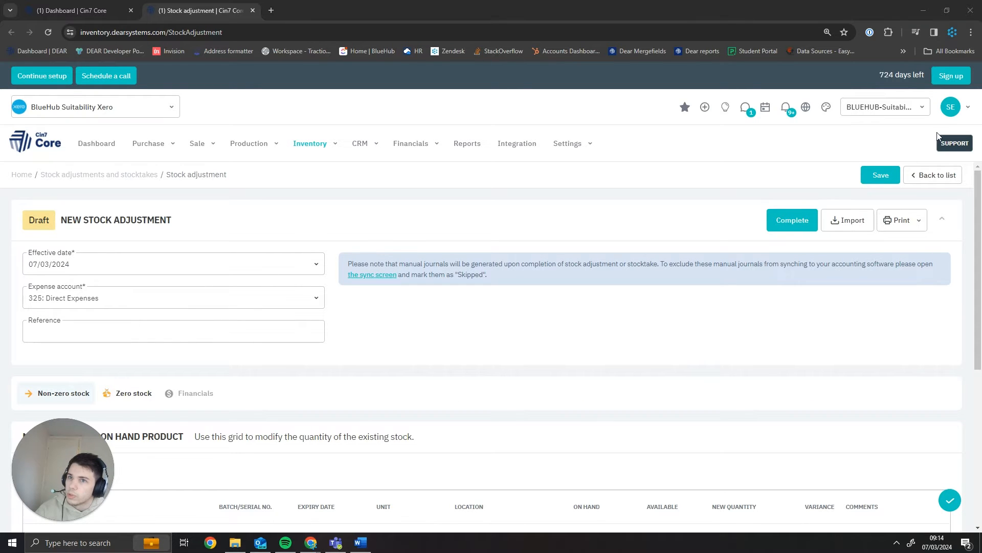
{"action": "left_click", "coordinate": [160, 336]}
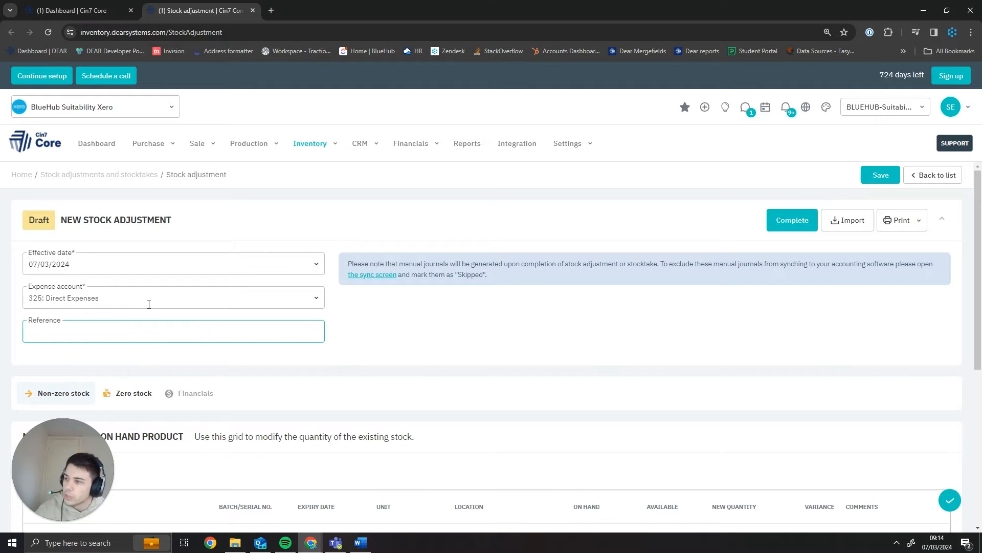
{"action": "scroll", "coordinate": [133, 325], "scroll_direction": "down", "scroll_amount": 1}
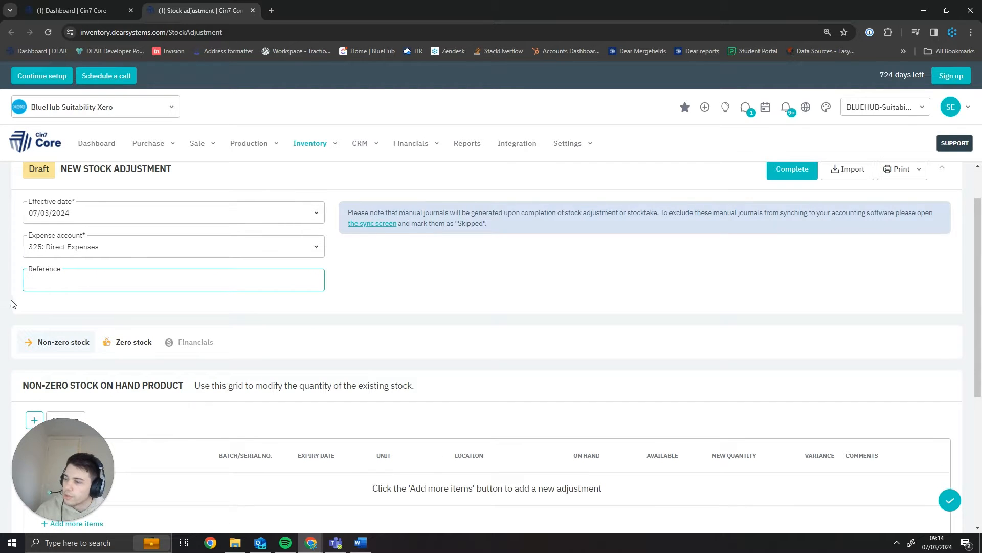
{"action": "scroll", "coordinate": [21, 313], "scroll_direction": "down", "scroll_amount": 3}
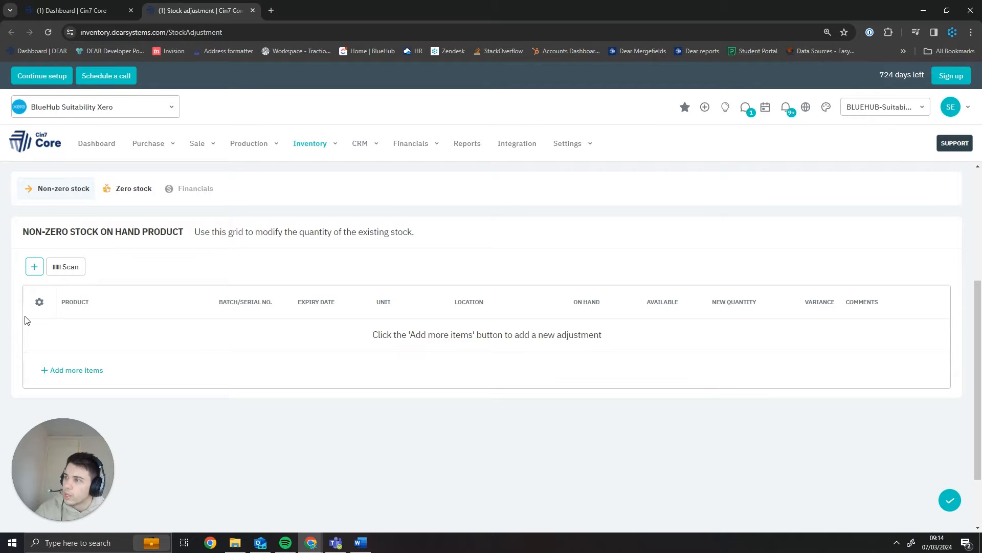
{"action": "scroll", "coordinate": [26, 320], "scroll_direction": "up", "scroll_amount": 1}
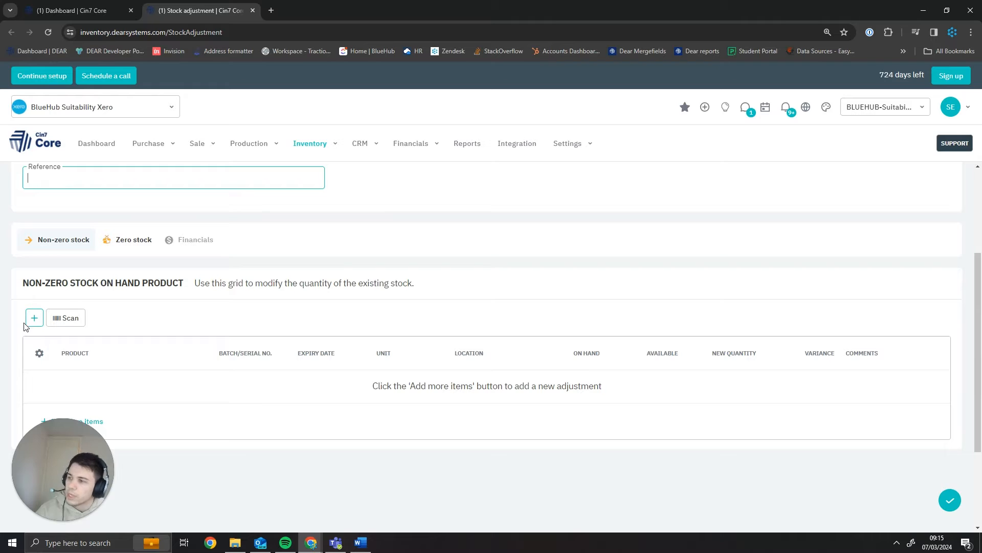
{"action": "scroll", "coordinate": [22, 321], "scroll_direction": "down", "scroll_amount": 1}
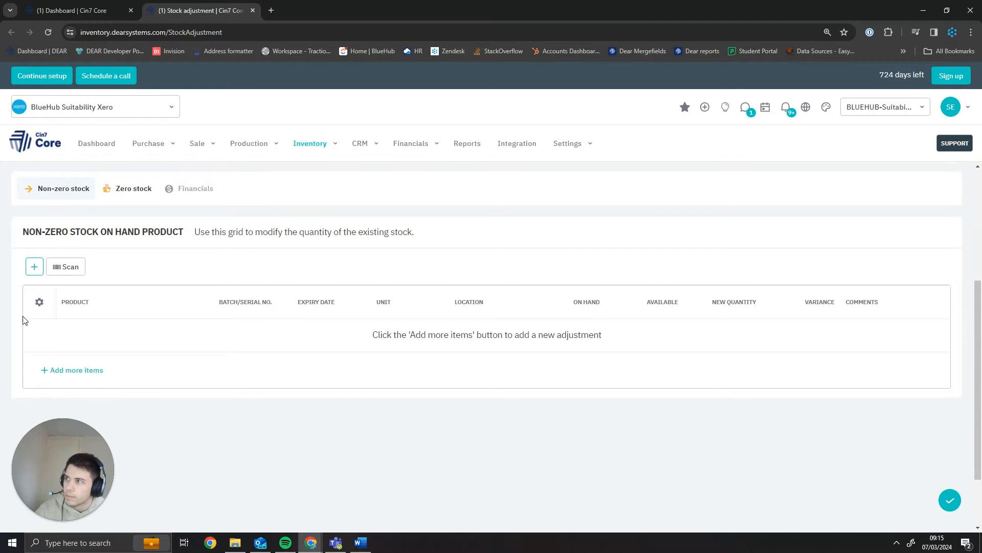
{"action": "scroll", "coordinate": [51, 292], "scroll_direction": "up", "scroll_amount": 1}
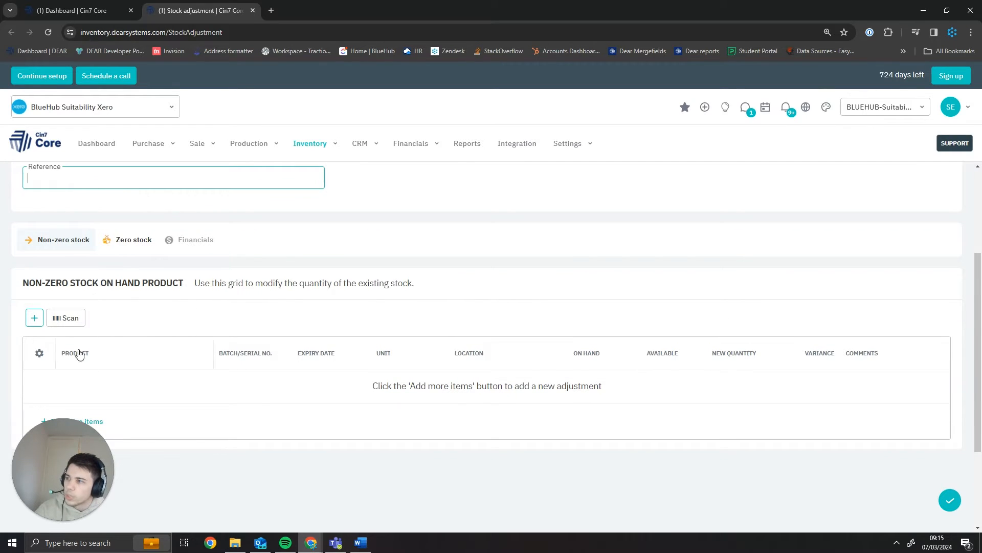
{"action": "left_click", "coordinate": [34, 318]}
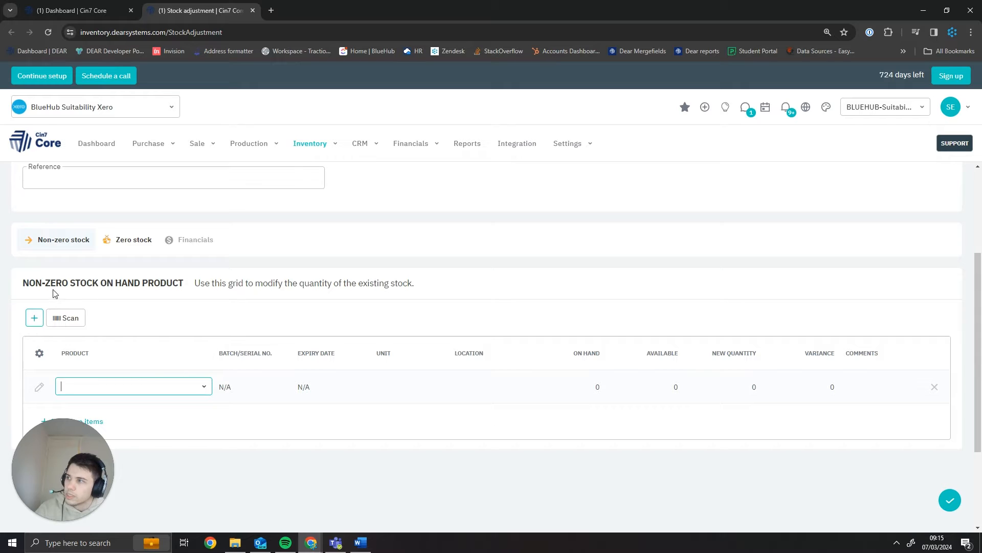
{"action": "left_click", "coordinate": [934, 387]}
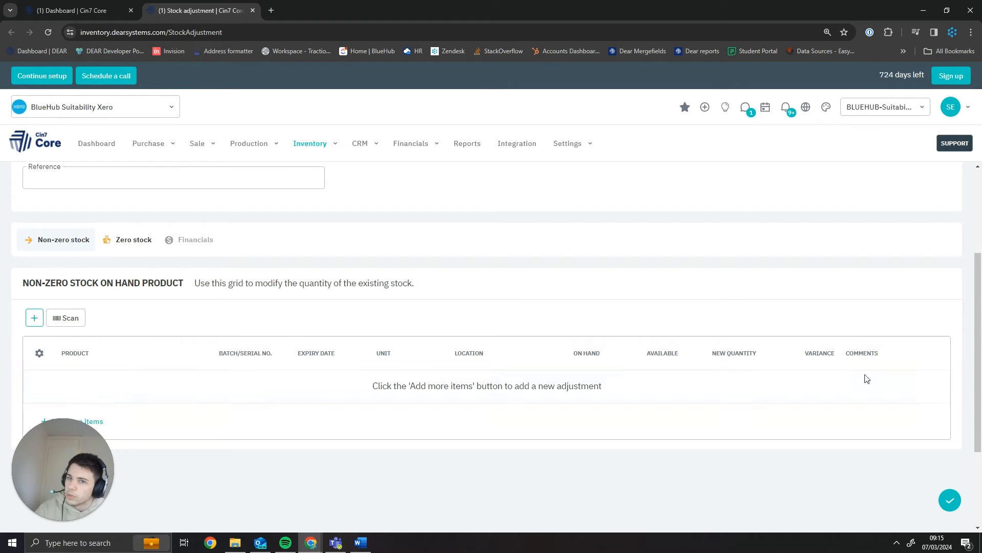
Add a line to the adjustment's zero stock section and set its location to Consignment Stock.
{"action": "left_click", "coordinate": [146, 241]}
{"action": "scroll", "coordinate": [102, 256], "scroll_direction": "down", "scroll_amount": 2}
{"action": "left_click", "coordinate": [31, 218]}
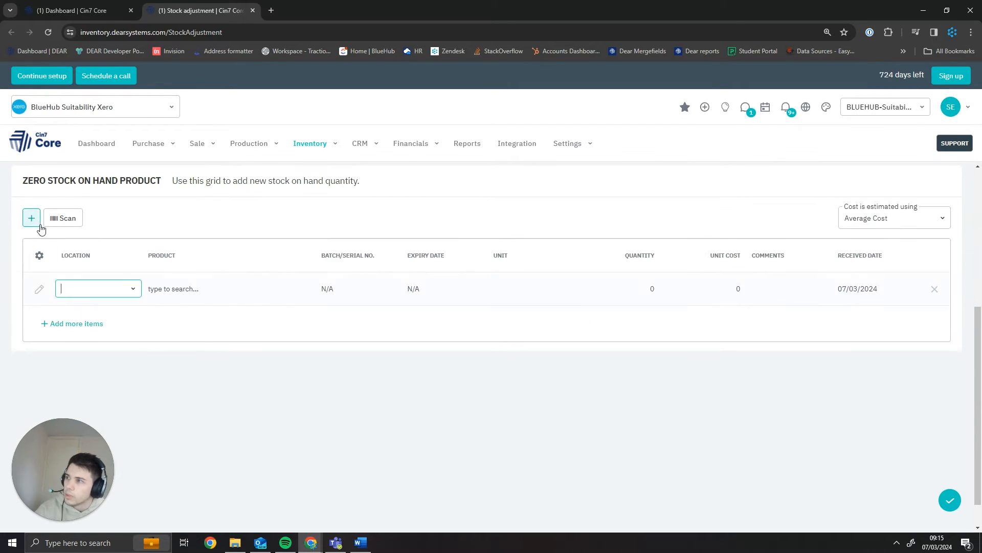
{"action": "left_click", "coordinate": [138, 290]}
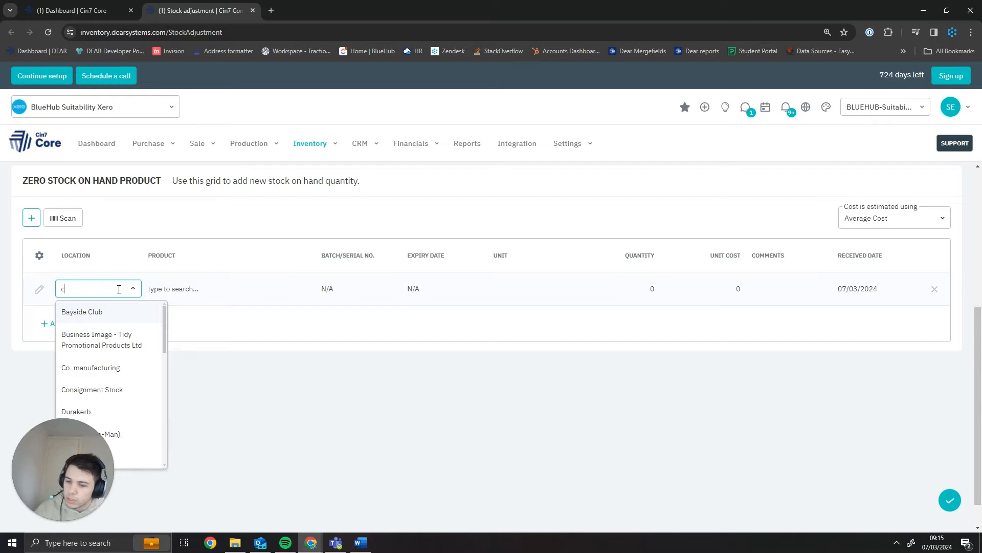
{"action": "type", "text": "cons"}
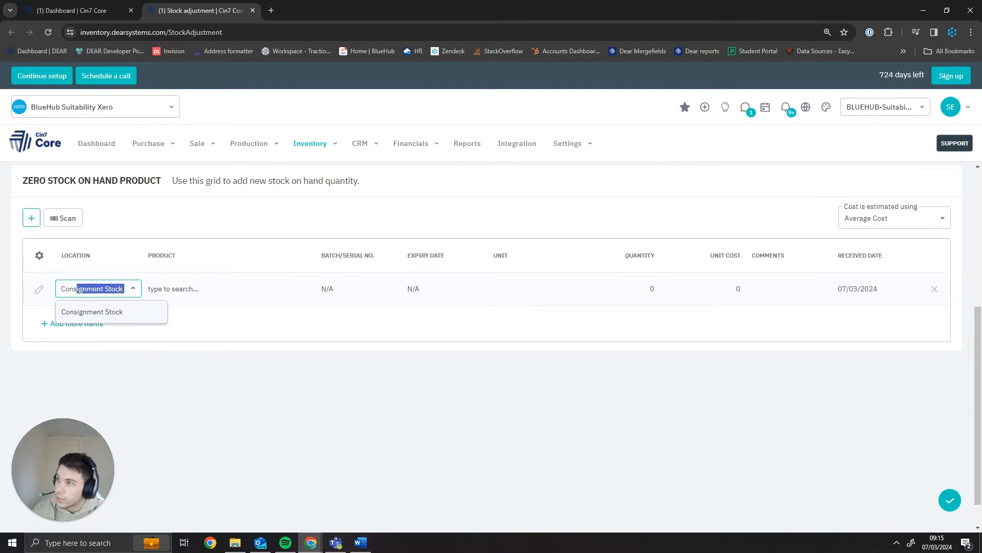
{"action": "key", "text": "Return"}
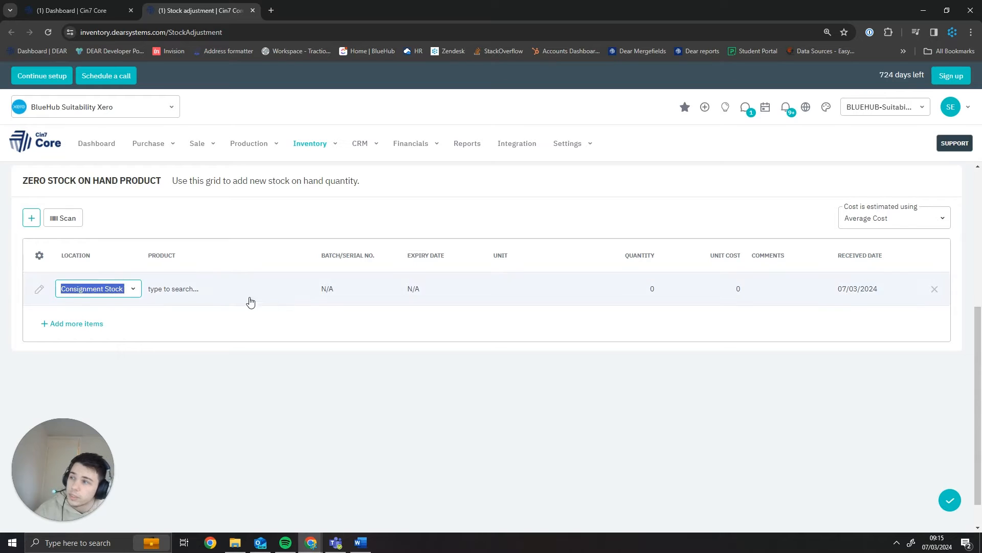
Choose CONSIG: Consignment Item as the product on the new zero stock line.
{"action": "key", "text": "Tab"}
{"action": "left_click", "coordinate": [306, 288]}
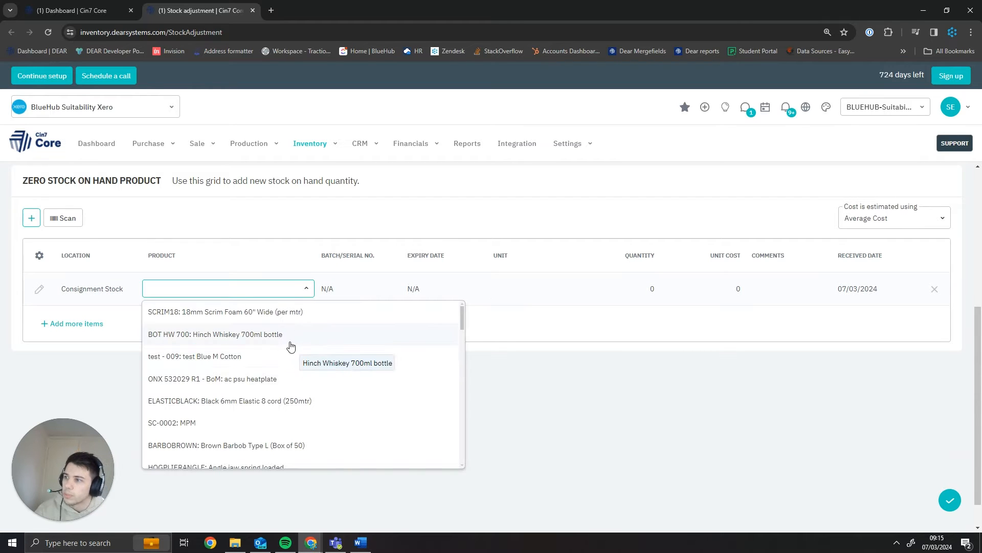
{"action": "type", "text": "CONSIG"}
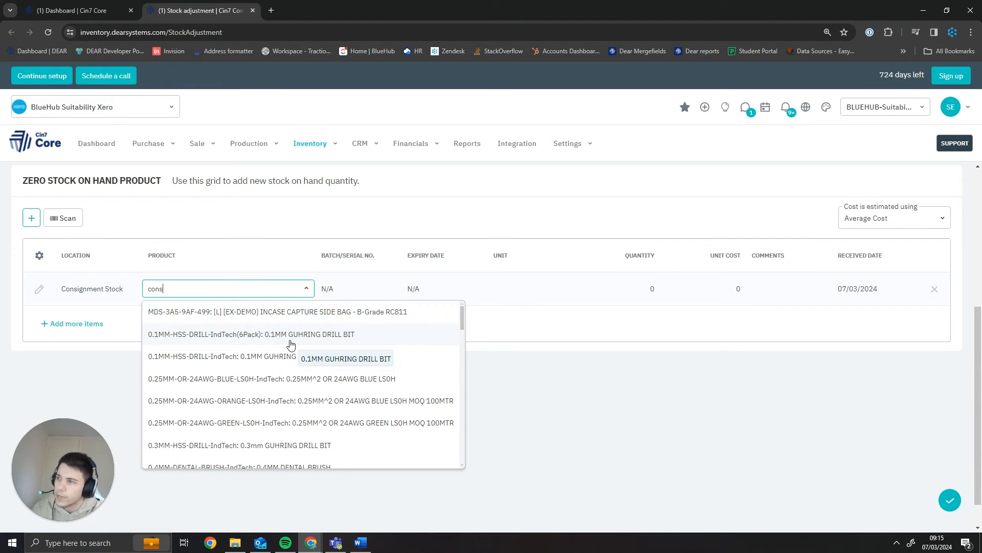
{"action": "left_click", "coordinate": [246, 313]}
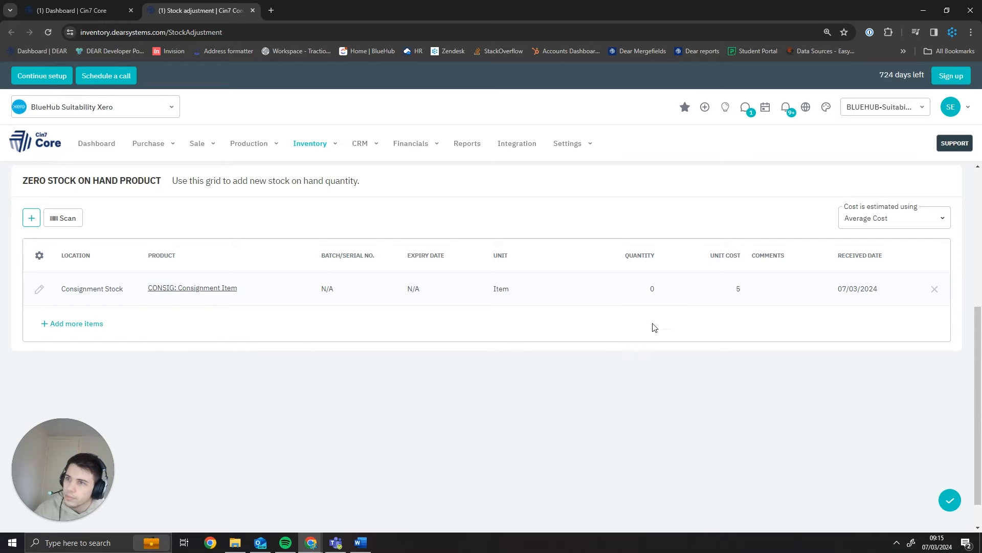
Set the Consignment Item line's unit cost to 0 and its quantity to 1200.
{"action": "left_click", "coordinate": [650, 291]}
{"action": "left_click", "coordinate": [746, 290]}
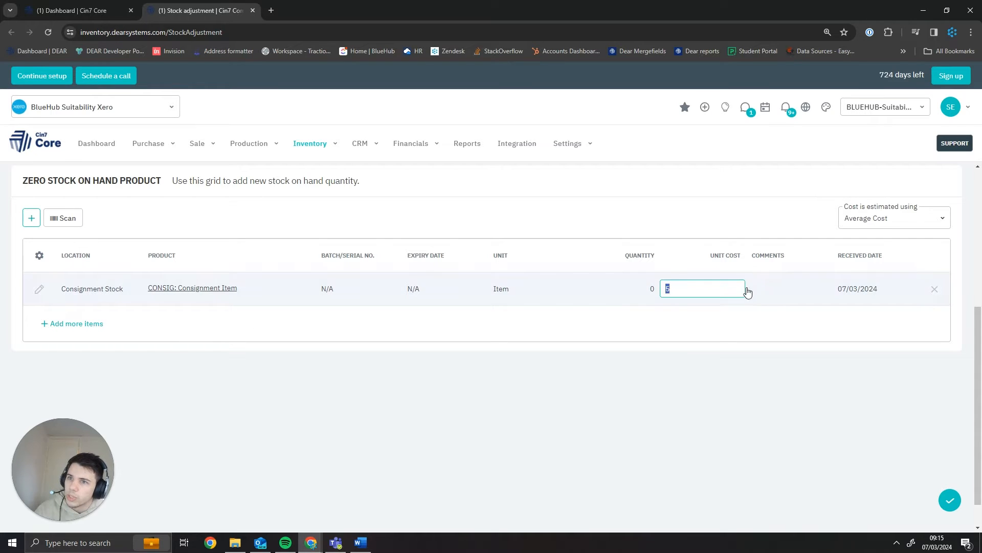
{"action": "double_click", "coordinate": [741, 285]}
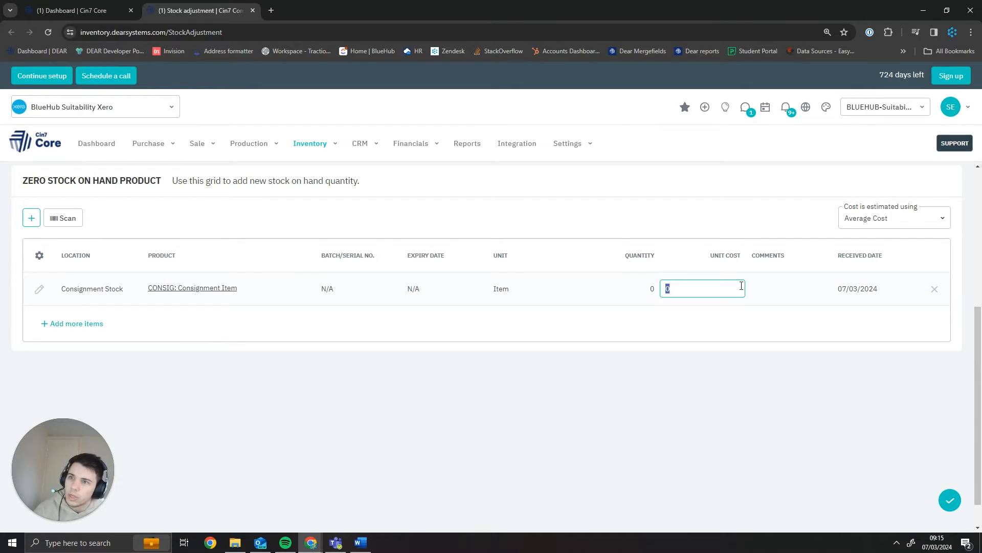
{"action": "left_click", "coordinate": [653, 283]}
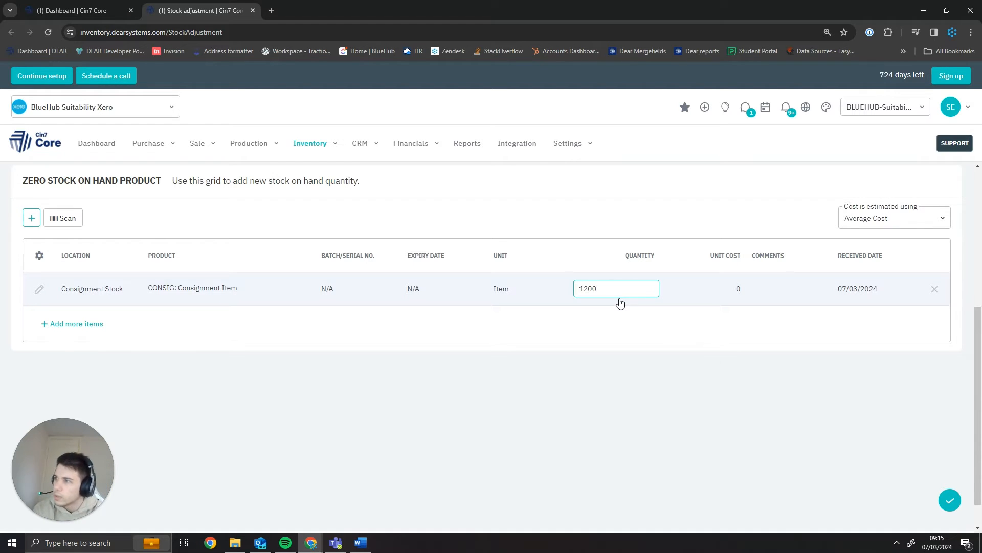
{"action": "key", "text": "ctrl+a"}
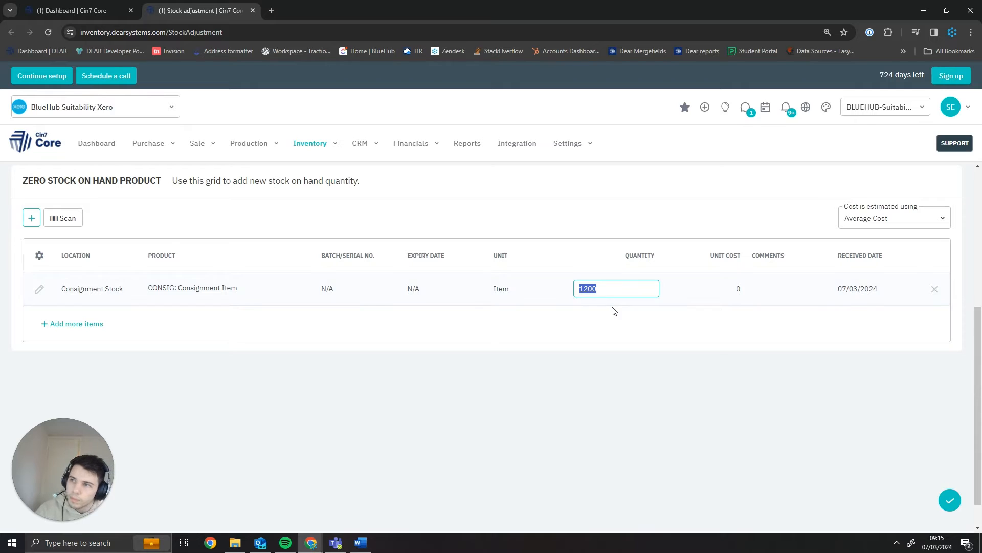
{"action": "scroll", "coordinate": [634, 314], "scroll_direction": "up", "scroll_amount": 3}
{"action": "scroll", "coordinate": [634, 355], "scroll_direction": "down", "scroll_amount": 1}
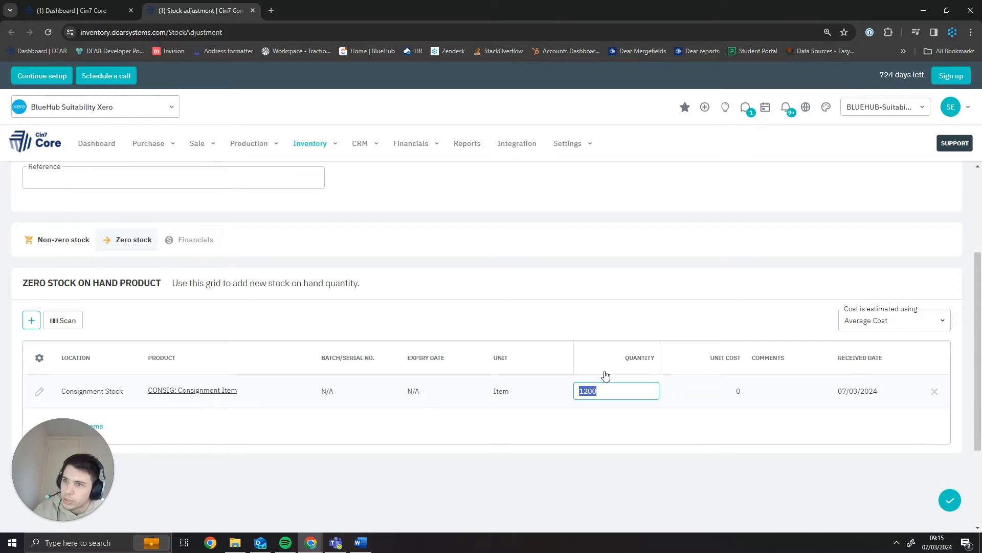
{"action": "type", "text": "300"}
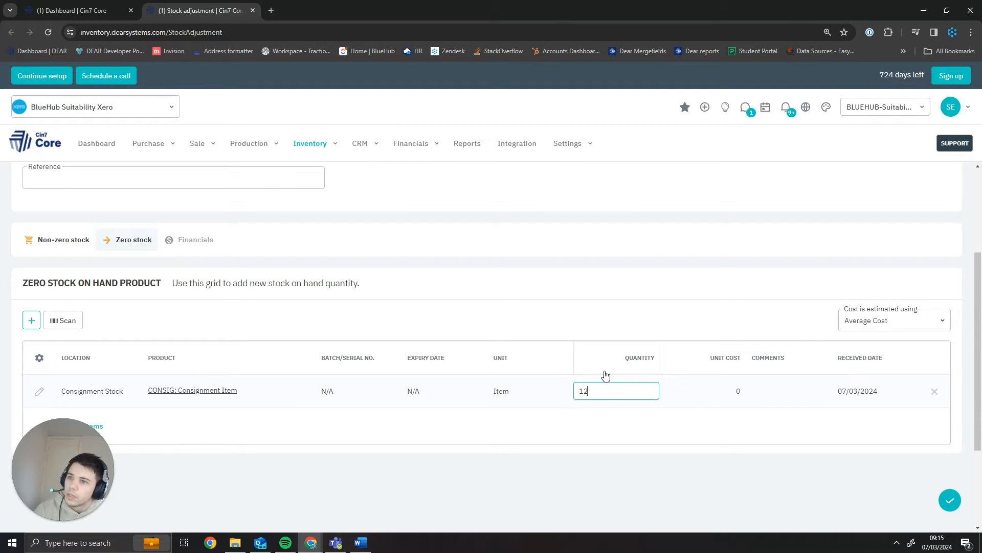
{"action": "key", "text": "BackSpace"}
{"action": "type", "text": "20"}
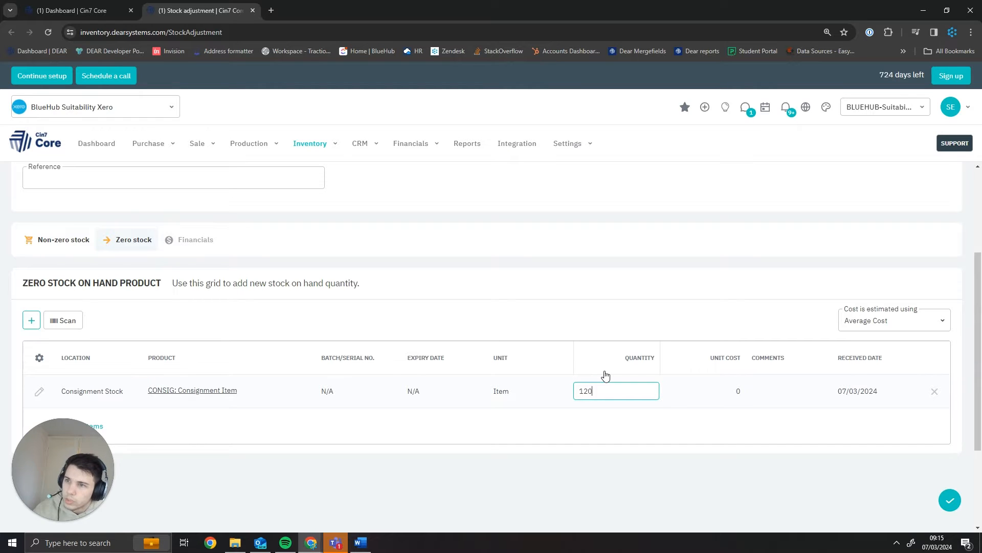
{"action": "type", "text": "0"}
{"action": "key", "text": "ctrl+a"}
Complete the stock adjustment and review the location, product and quantity on its zero stock line.
{"action": "scroll", "coordinate": [791, 316], "scroll_direction": "up", "scroll_amount": 2}
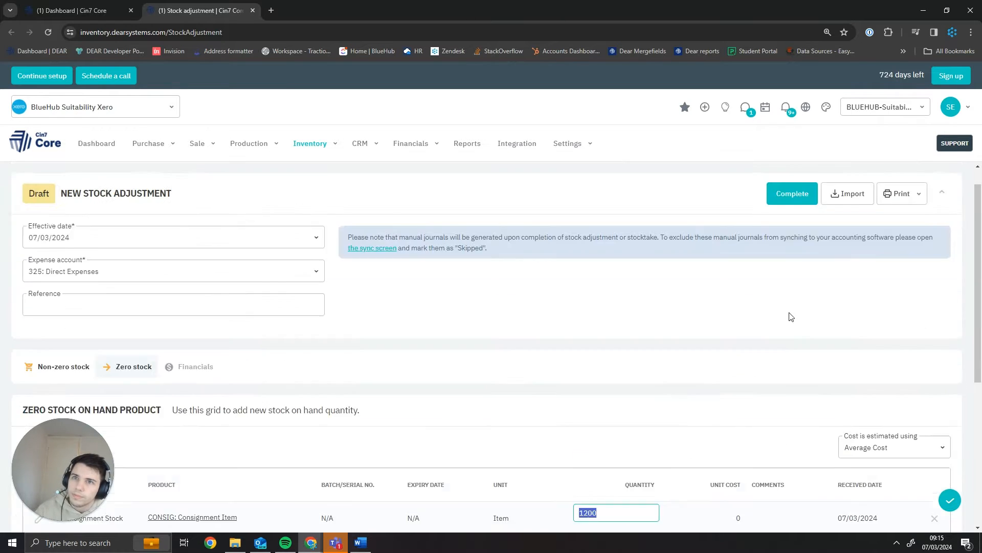
{"action": "left_click", "coordinate": [792, 220]}
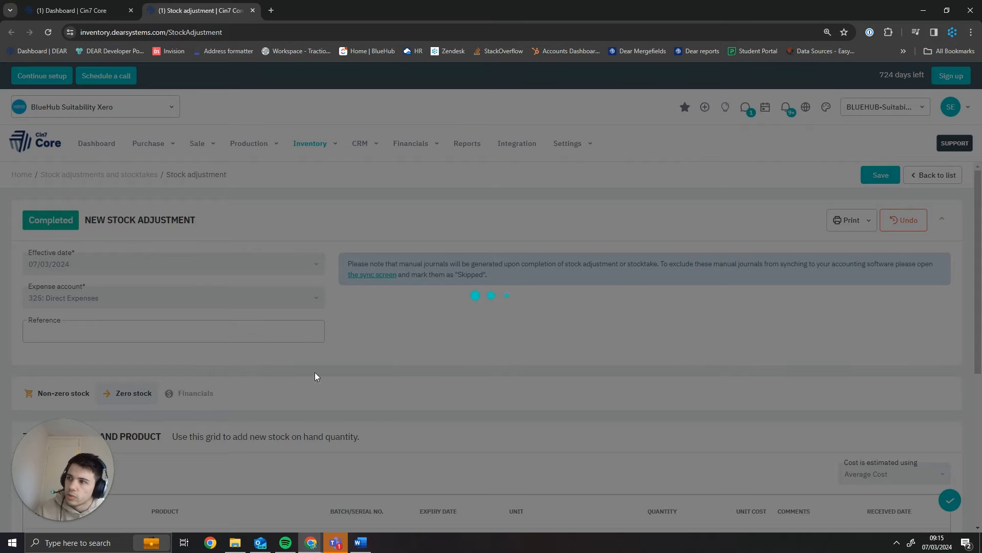
{"action": "scroll", "coordinate": [275, 432], "scroll_direction": "down", "scroll_amount": 3}
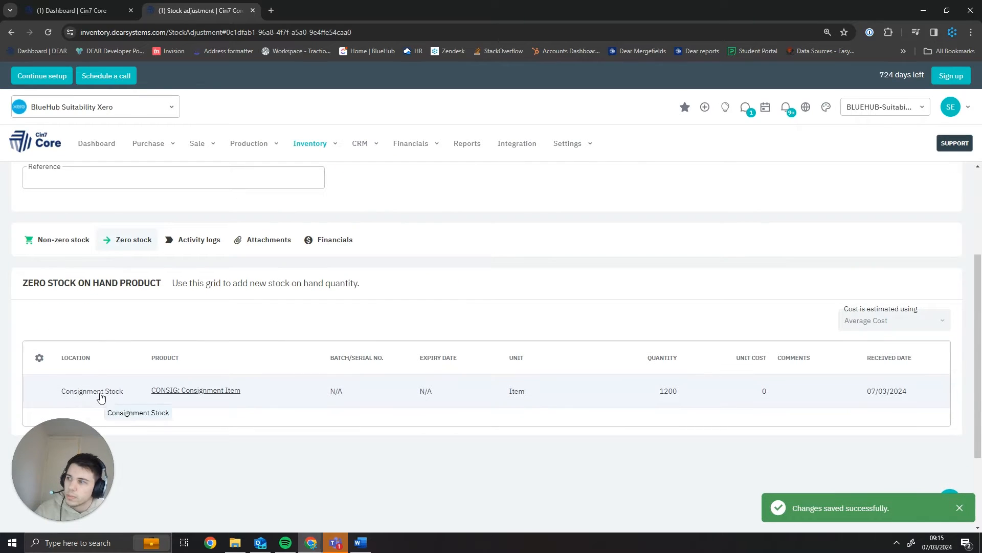
{"action": "mouse_move", "coordinate": [223, 394]}
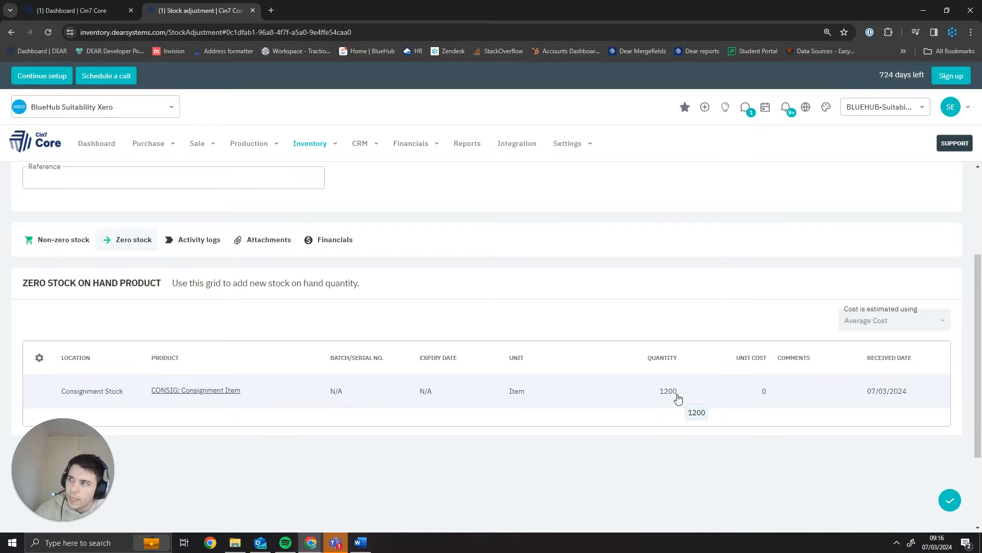
{"action": "scroll", "coordinate": [661, 403], "scroll_direction": "up", "scroll_amount": 3}
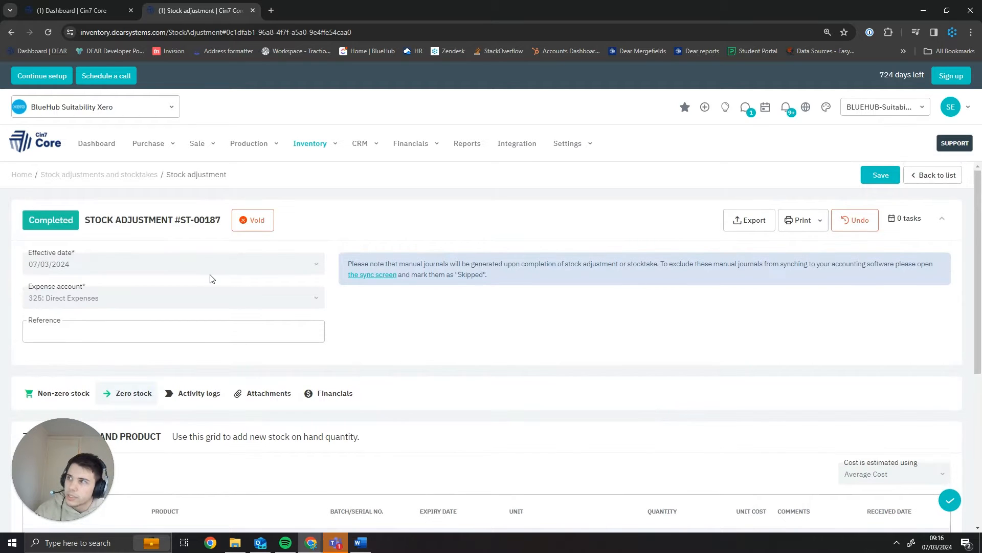
Start a new stock transfer from Consignment Stock to Main Warehouse.
{"action": "left_click", "coordinate": [303, 145]}
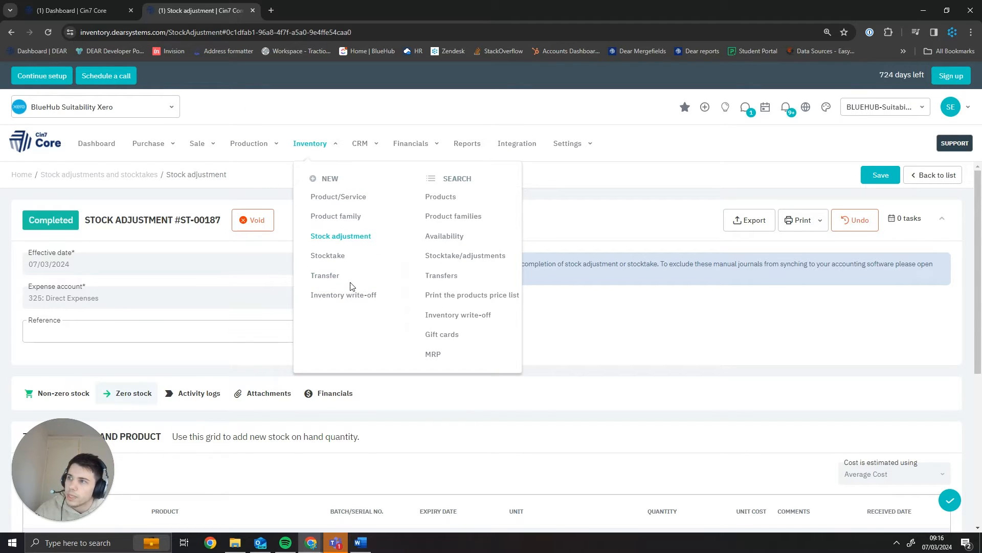
{"action": "left_click", "coordinate": [337, 277]}
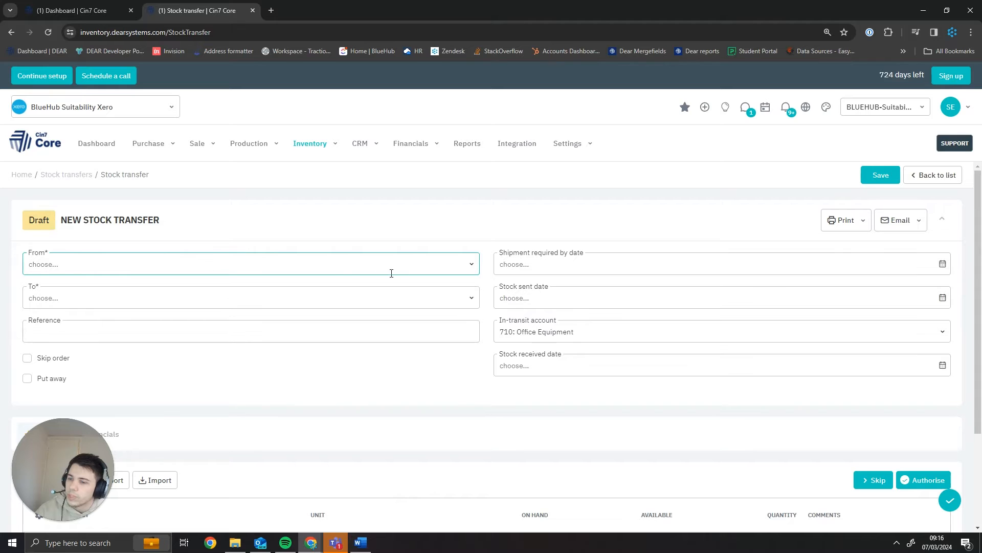
{"action": "type", "text": "ck"}
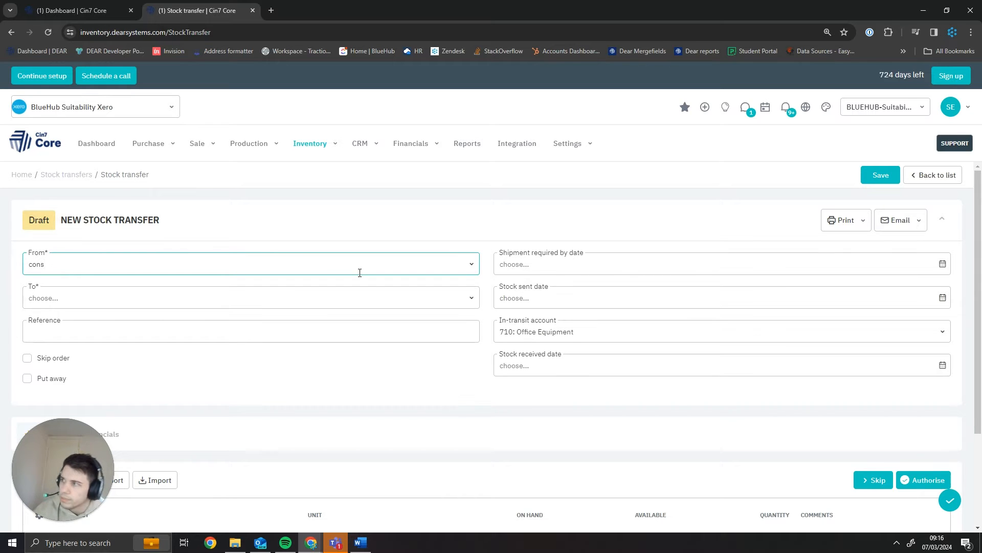
{"action": "left_click", "coordinate": [310, 299]}
{"action": "left_click", "coordinate": [292, 296]}
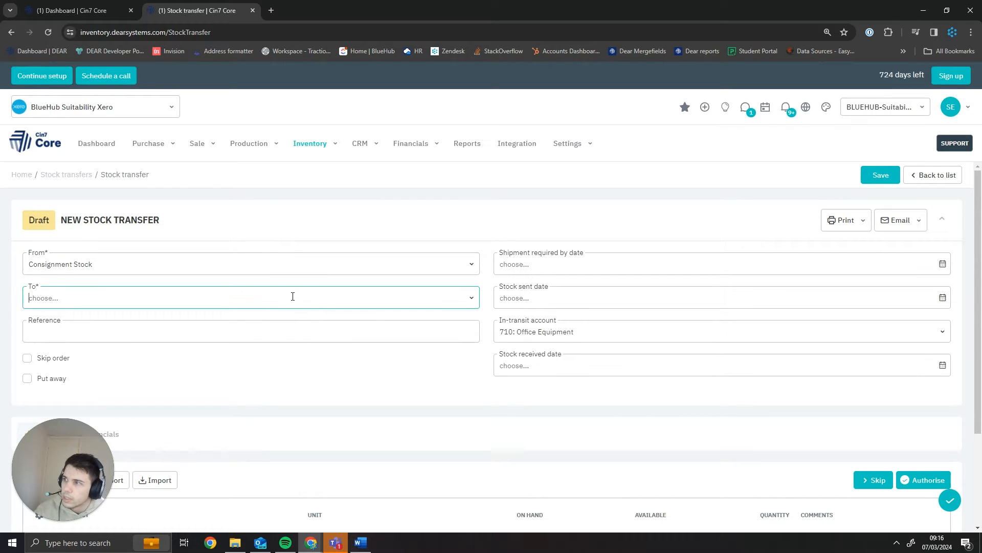
{"action": "type", "text": "m"}
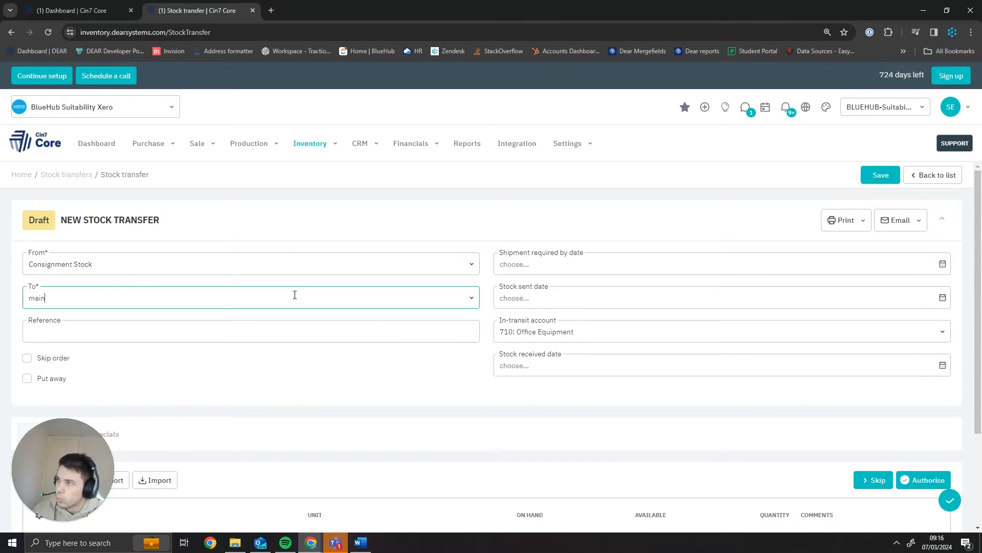
{"action": "type", "text": "ain"}
{"action": "left_click", "coordinate": [234, 327]}
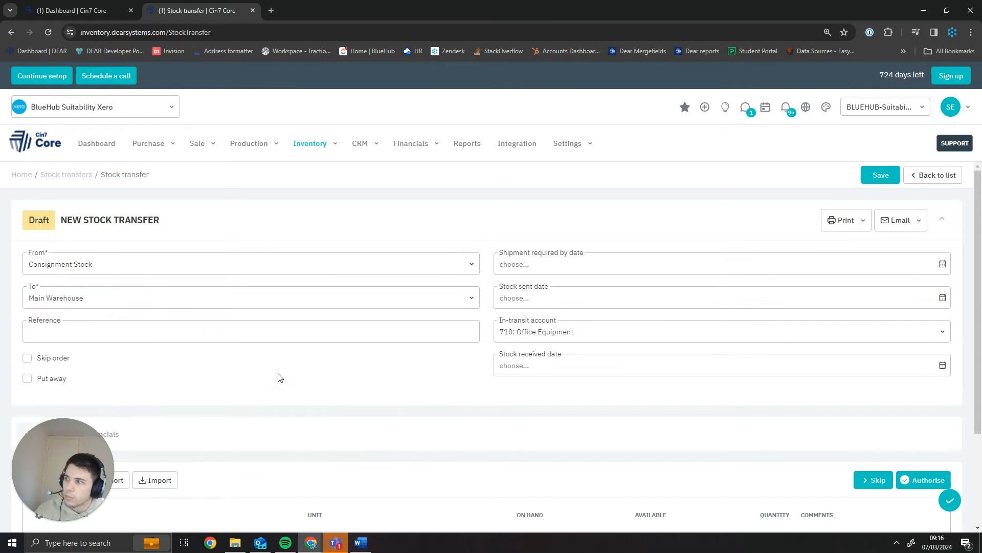
Add a line for CONSIG: Consignment Item to the stock transfer's order.
{"action": "scroll", "coordinate": [278, 351], "scroll_direction": "down", "scroll_amount": 1}
{"action": "scroll", "coordinate": [125, 318], "scroll_direction": "down", "scroll_amount": 2}
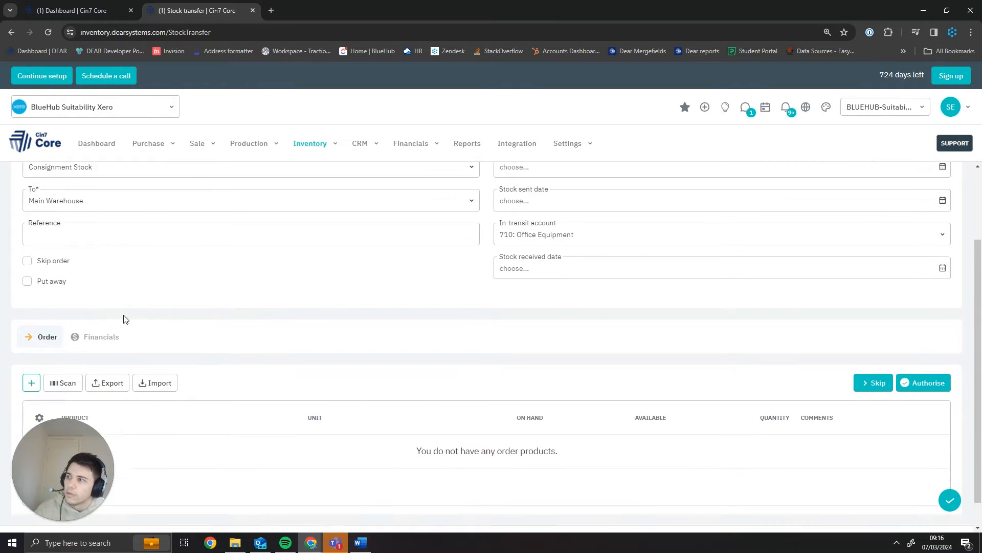
{"action": "scroll", "coordinate": [134, 308], "scroll_direction": "up", "scroll_amount": 1}
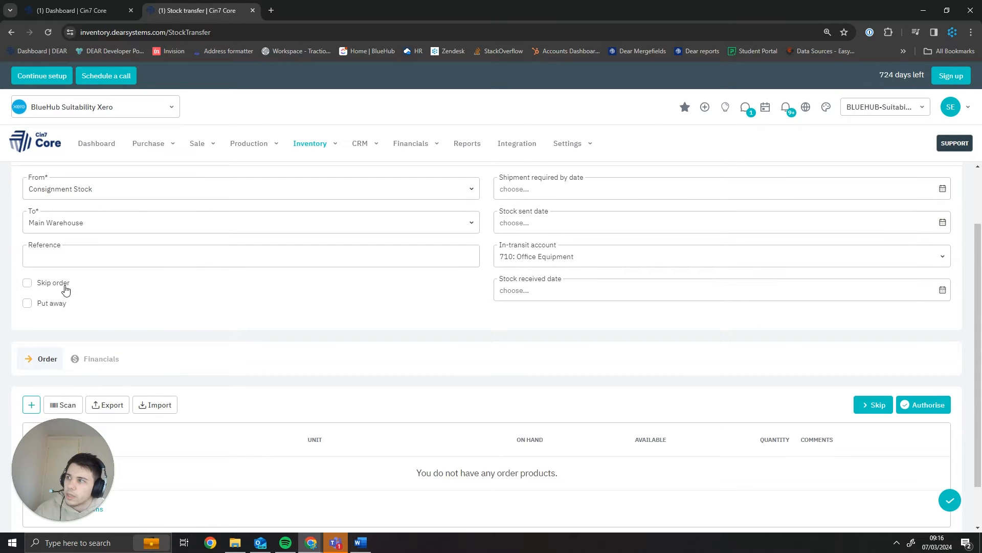
{"action": "scroll", "coordinate": [122, 366], "scroll_direction": "down", "scroll_amount": 1}
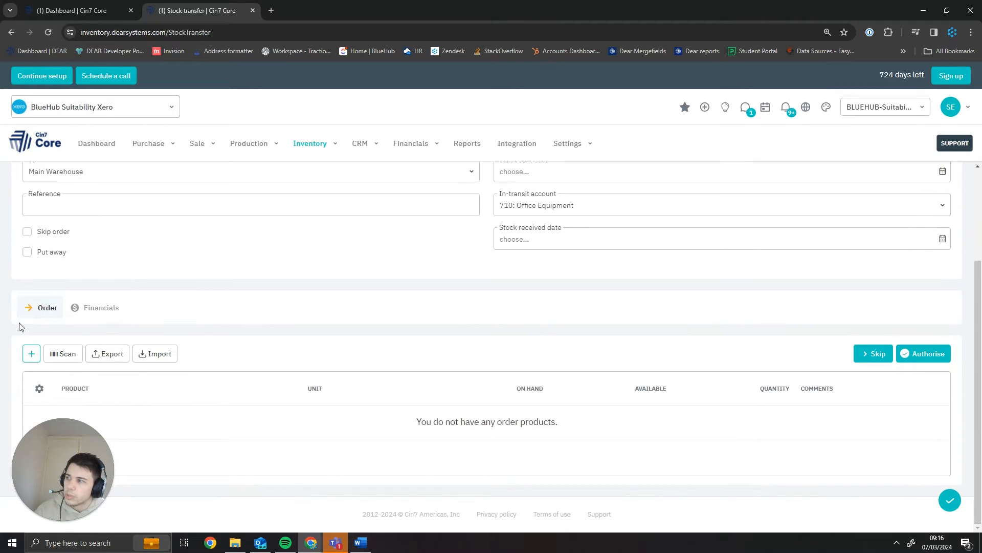
{"action": "left_click", "coordinate": [31, 354]}
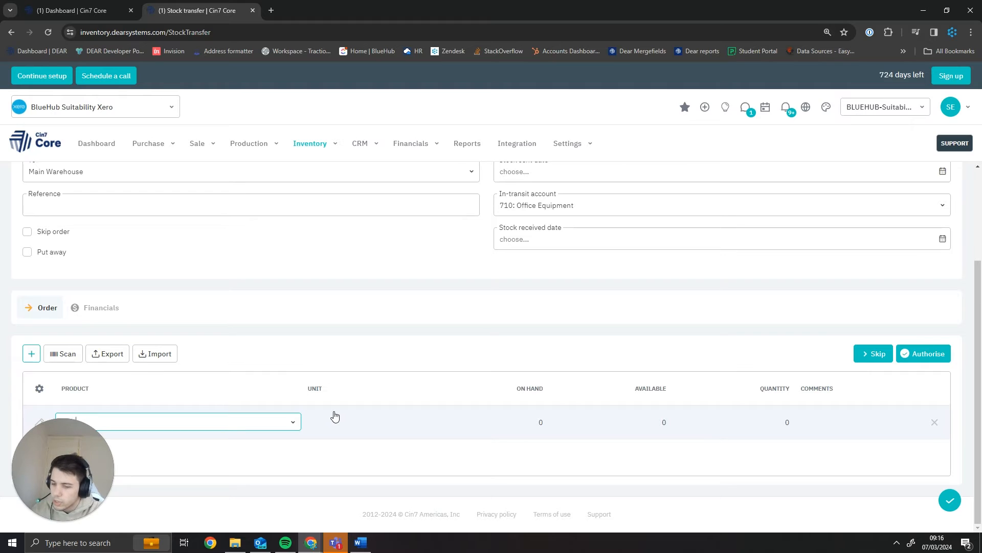
{"action": "type", "text": "consignmen"}
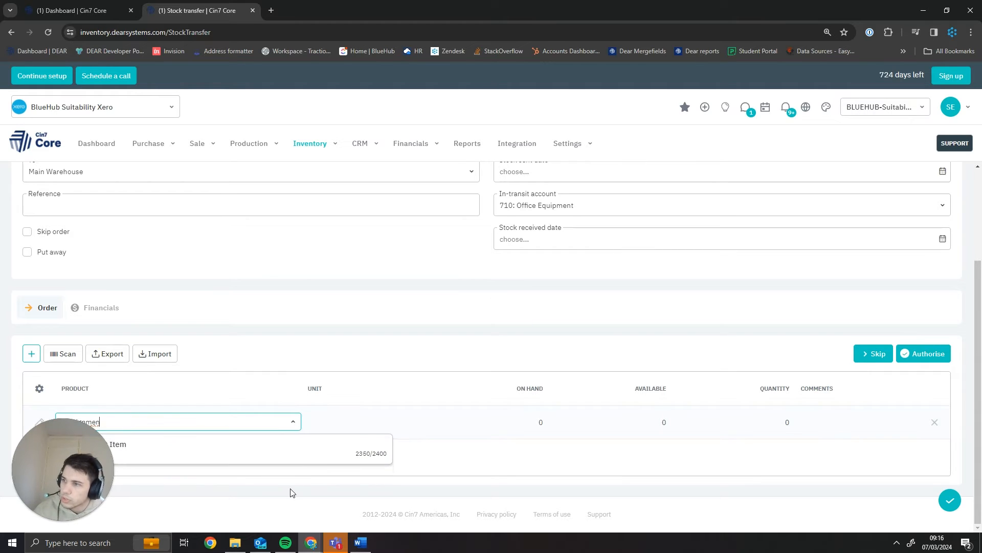
{"action": "left_click", "coordinate": [379, 465]}
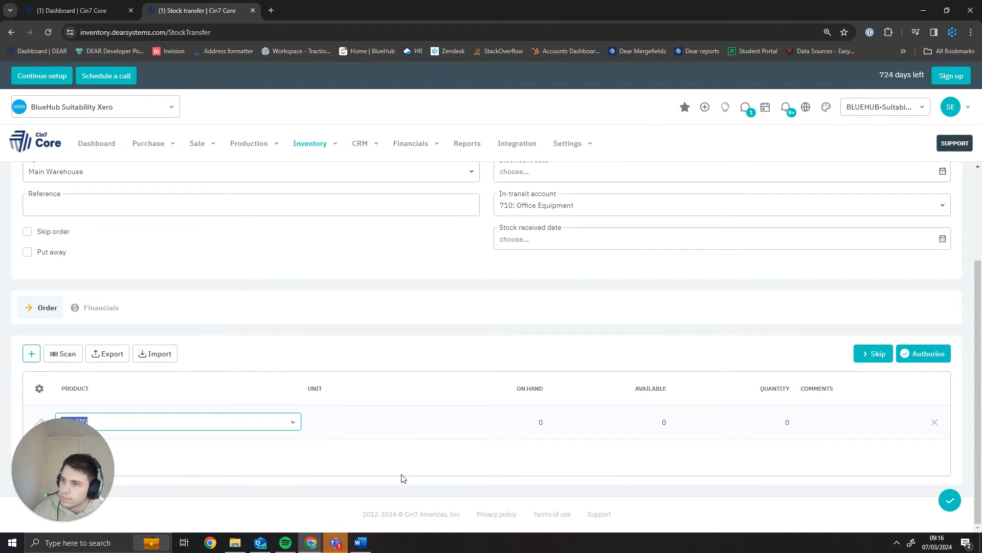
Set the transfer quantity of the Consignment Item order line to 150.
{"action": "left_click", "coordinate": [779, 424]}
{"action": "type", "text": "150"}
{"action": "key", "text": "Return"}
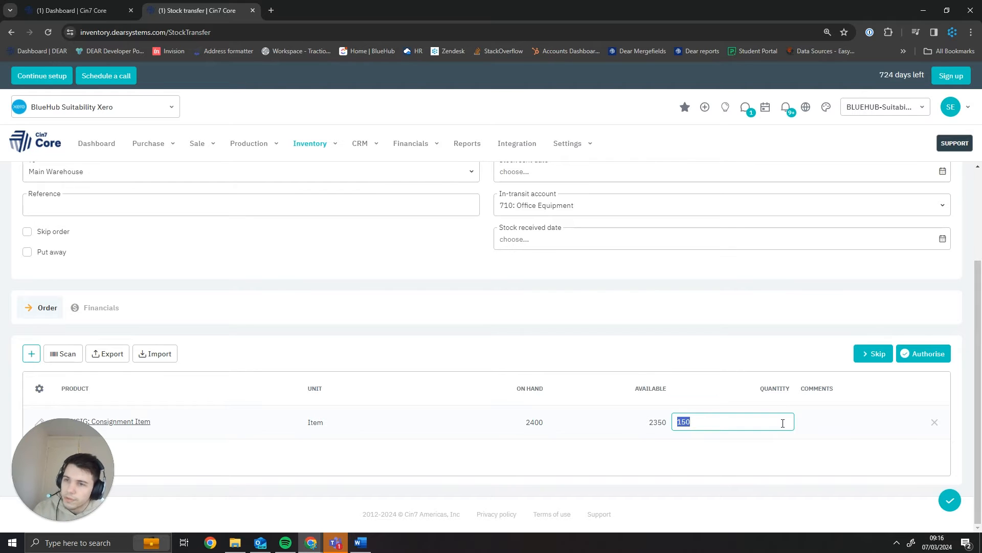
{"action": "left_click", "coordinate": [798, 342]}
Set the stock transfer's stock received date to 07/03/2024.
{"action": "scroll", "coordinate": [795, 358], "scroll_direction": "up", "scroll_amount": 3}
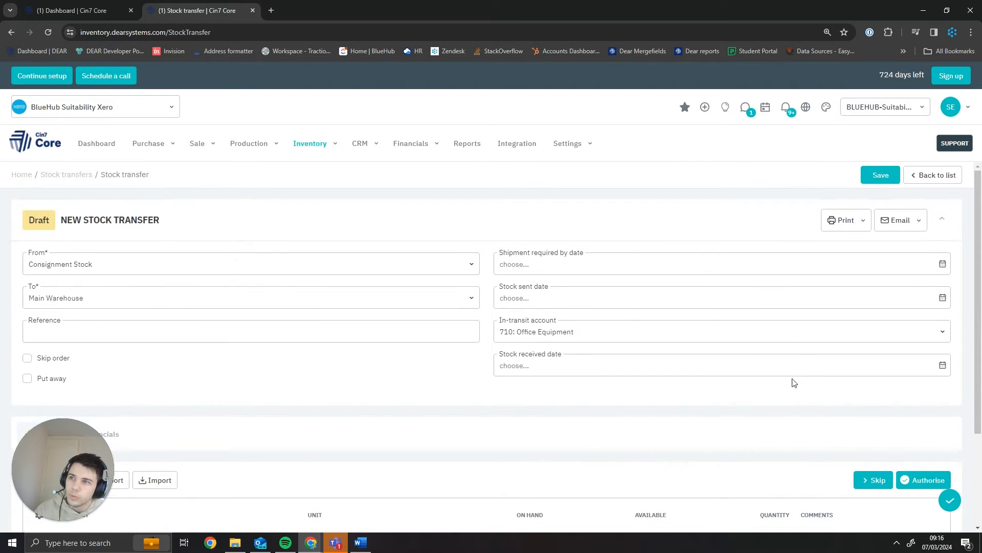
{"action": "left_click", "coordinate": [943, 362]}
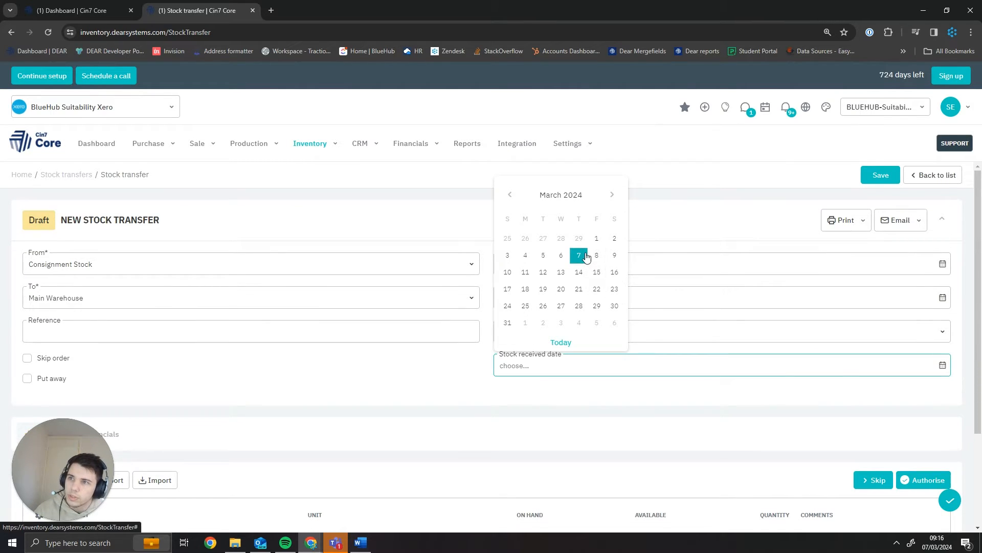
{"action": "left_click", "coordinate": [586, 256]}
Generate the Stock Transfer Order document, view the downloaded PDF and close it.
{"action": "left_click", "coordinate": [858, 213]}
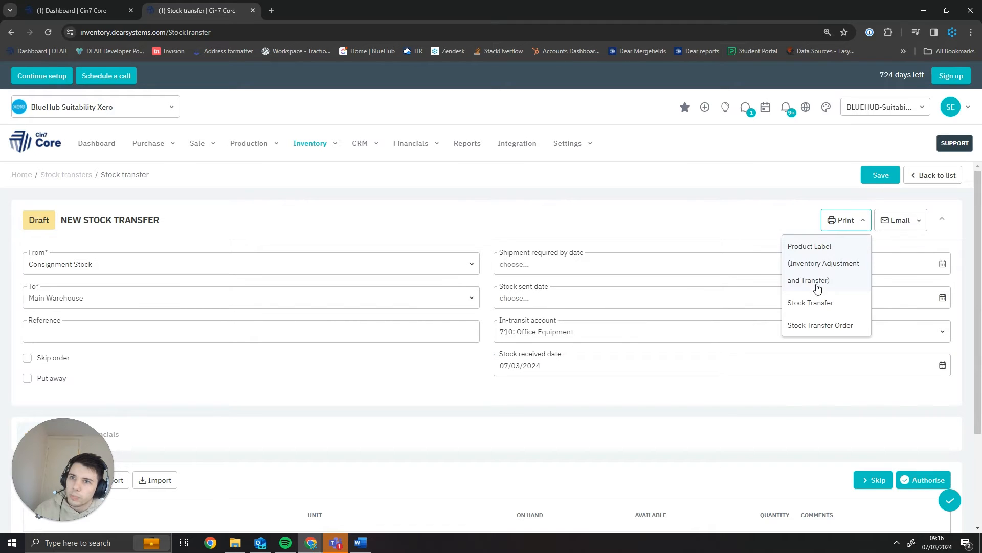
{"action": "left_click", "coordinate": [836, 324]}
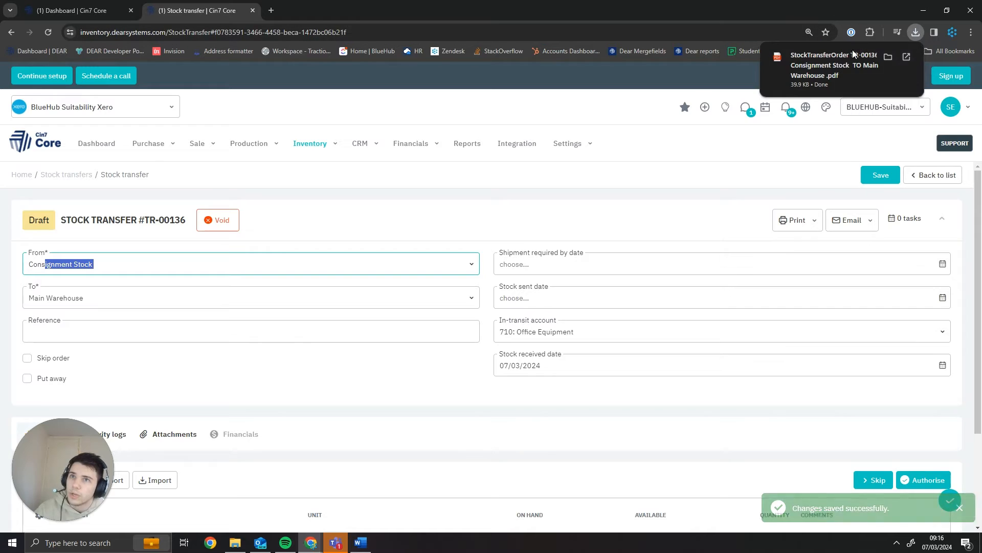
{"action": "left_click", "coordinate": [847, 61]}
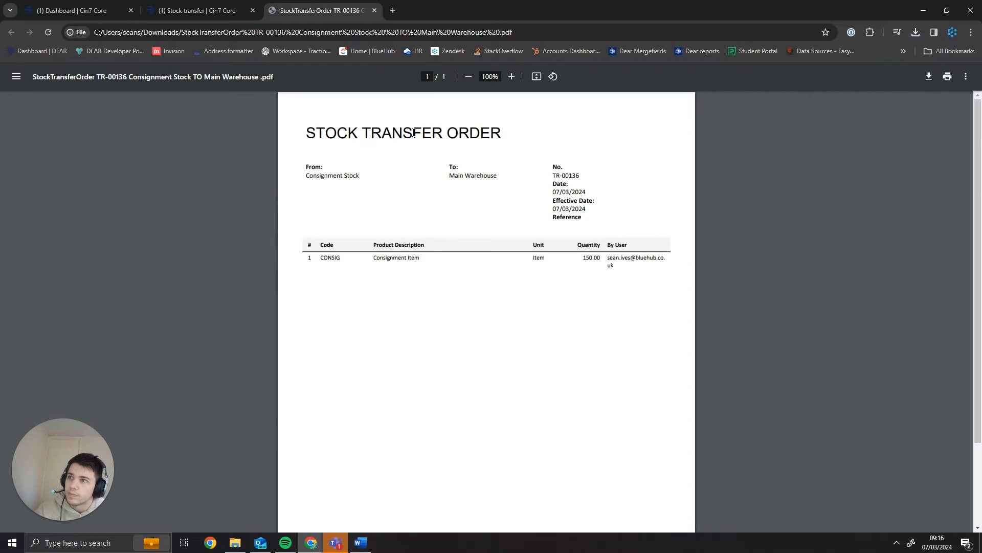
{"action": "left_click", "coordinate": [374, 10]}
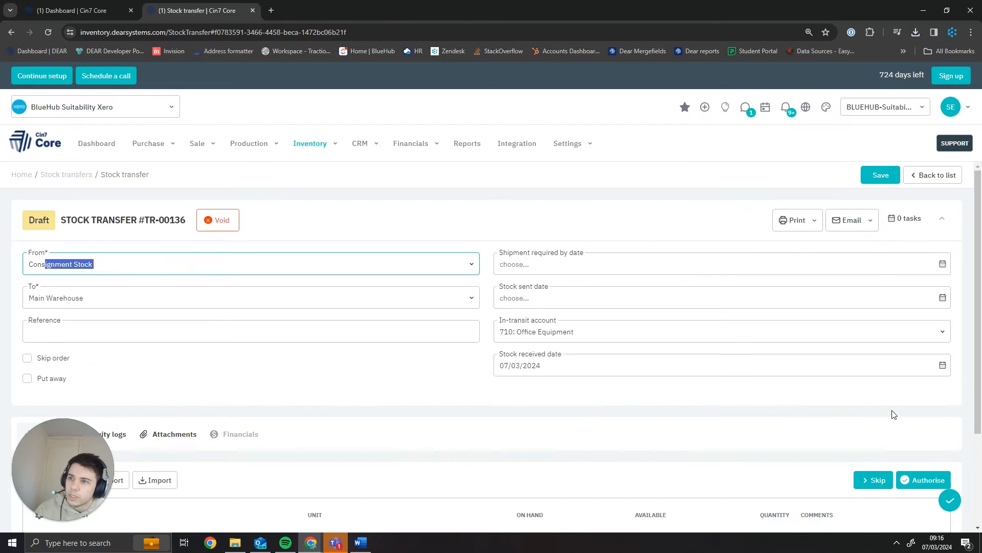
Authorise the transfer order, fill the transfer's products from the order and complete the transfer.
{"action": "left_click", "coordinate": [923, 480]}
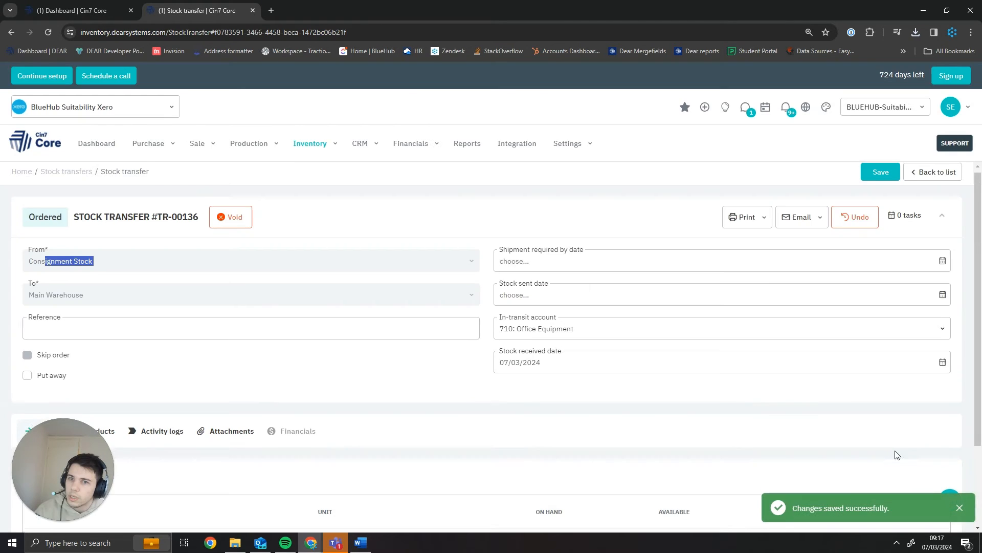
{"action": "left_click", "coordinate": [95, 331]}
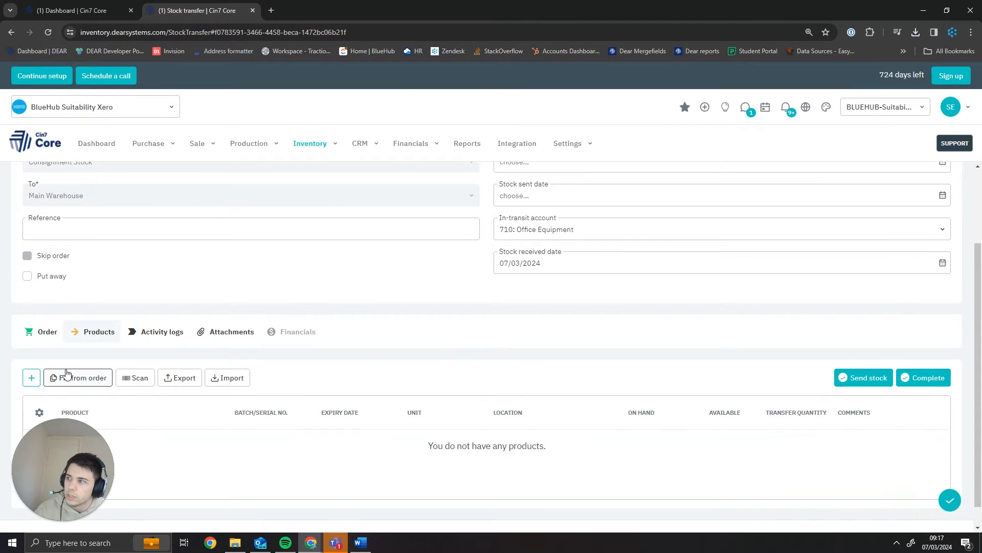
{"action": "left_click", "coordinate": [78, 377]}
{"action": "left_click", "coordinate": [937, 384]}
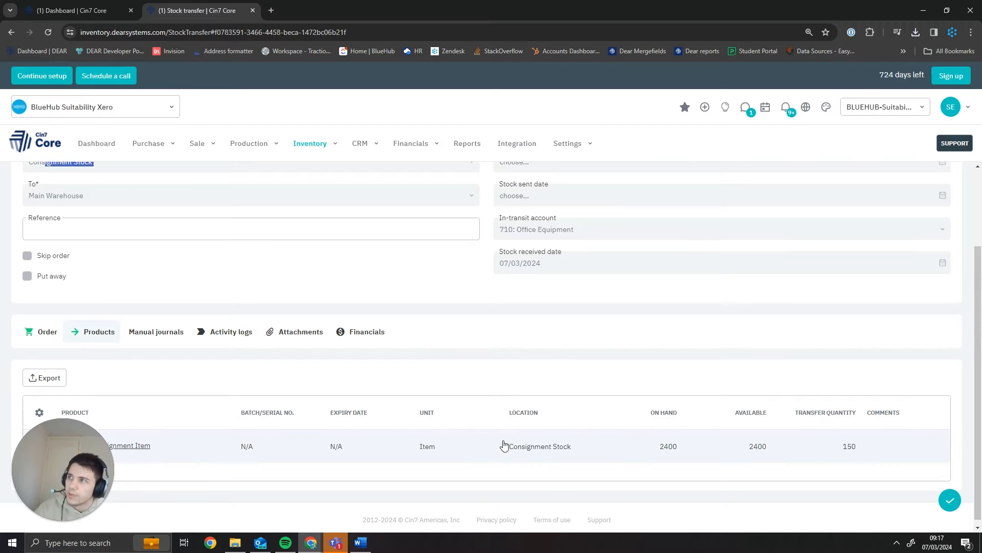
Open a new service purchase in a separate browser tab and switch to it.
{"action": "left_click", "coordinate": [167, 152]}
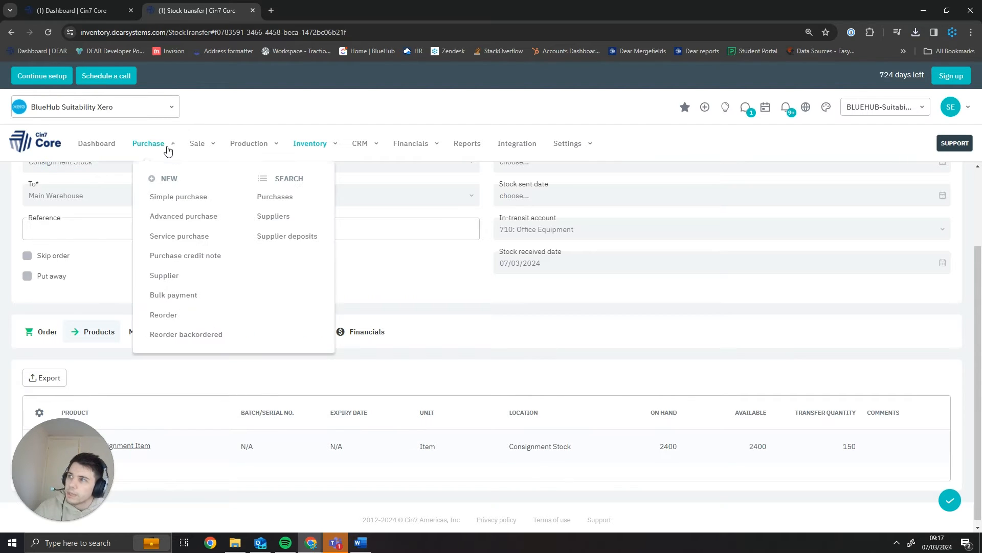
{"action": "right_click", "coordinate": [183, 241]}
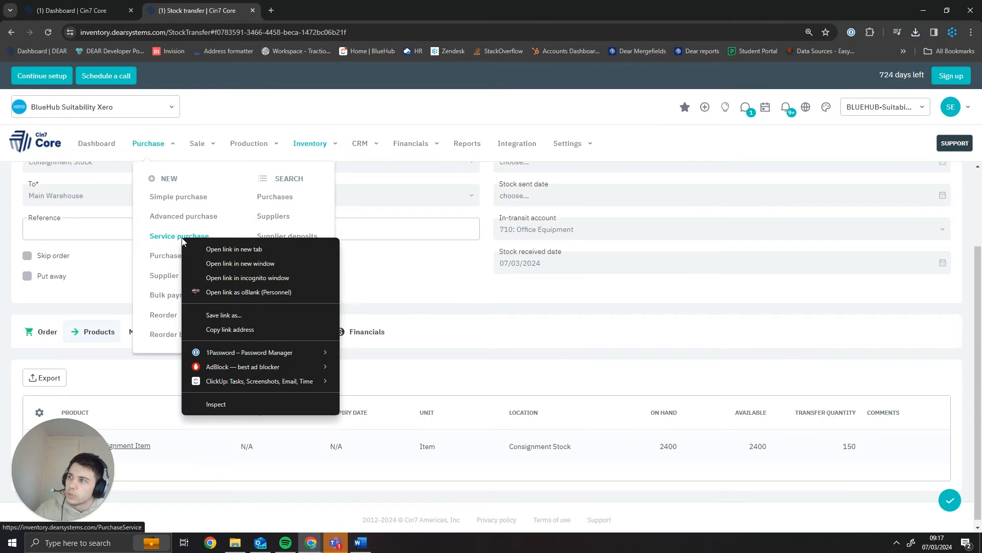
{"action": "left_click", "coordinate": [212, 249]}
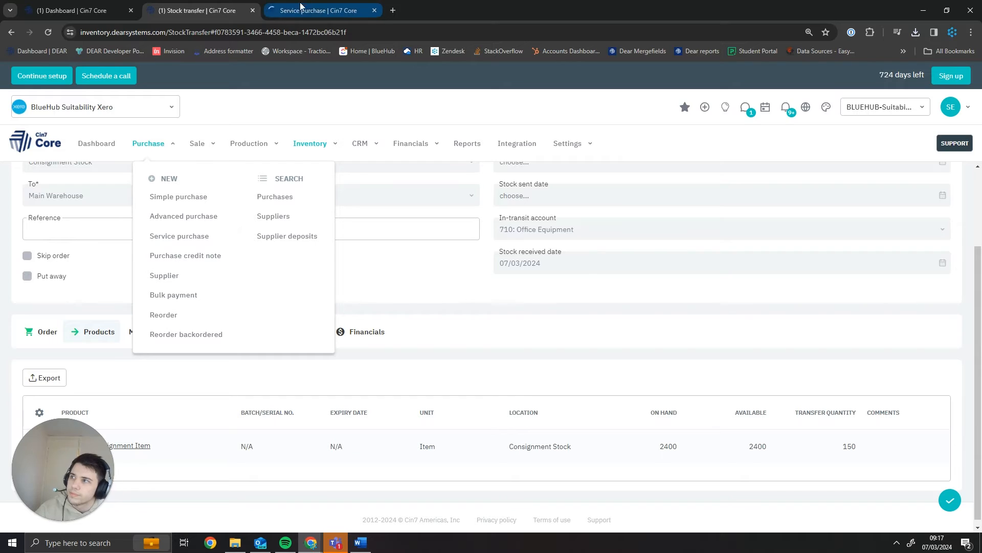
{"action": "left_click", "coordinate": [300, 6]}
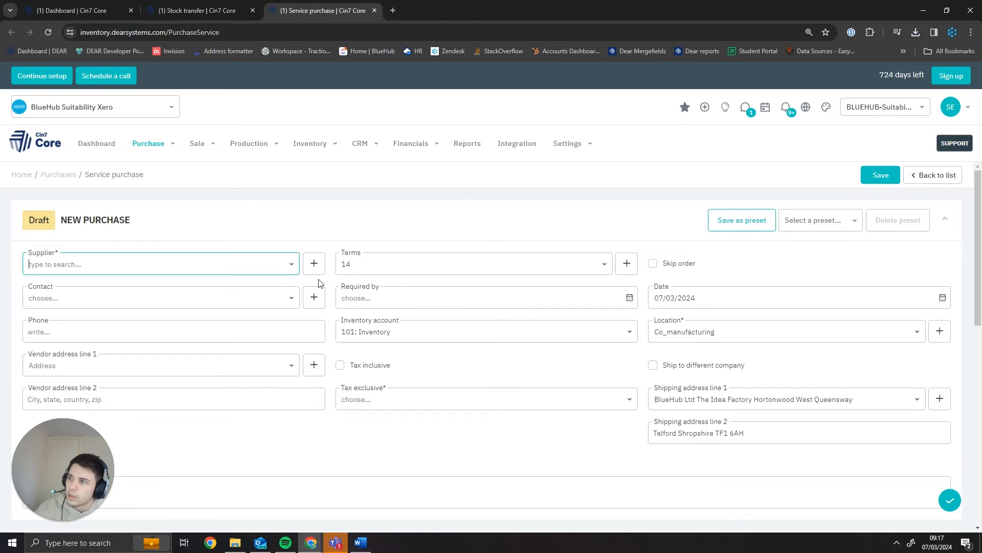
Set the service purchase's supplier to A & J FASTENERS and its location to Main Warehouse.
{"action": "left_click", "coordinate": [291, 264]}
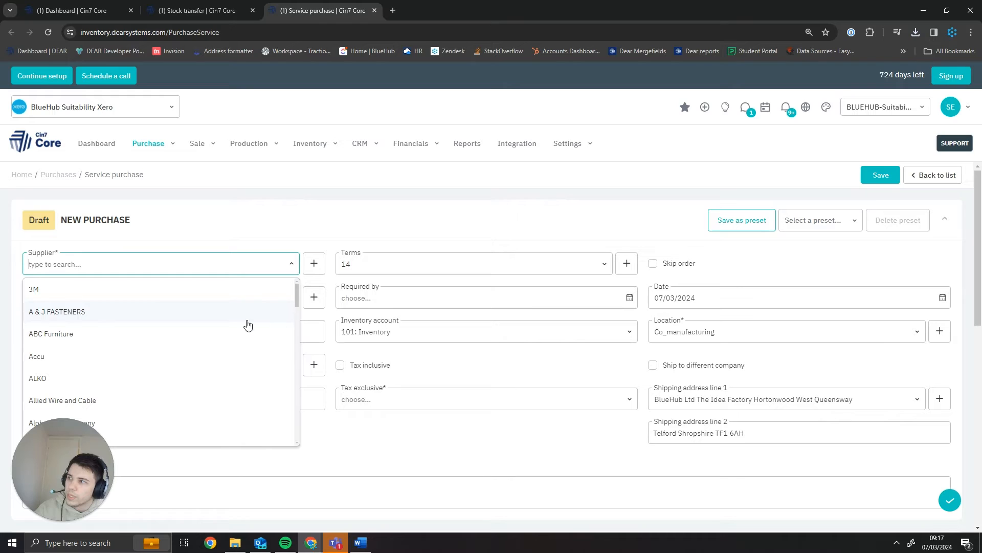
{"action": "left_click", "coordinate": [199, 312]}
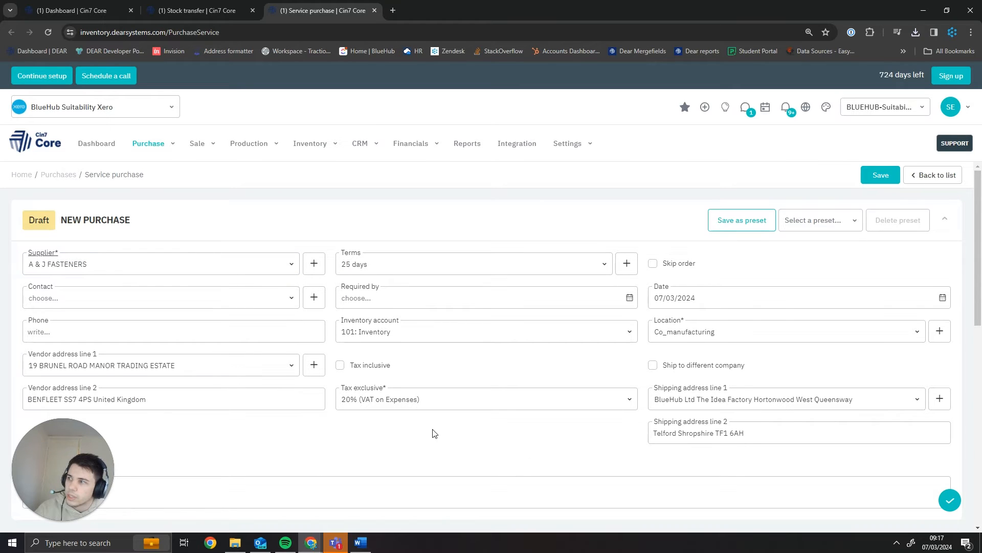
{"action": "left_click", "coordinate": [895, 330]}
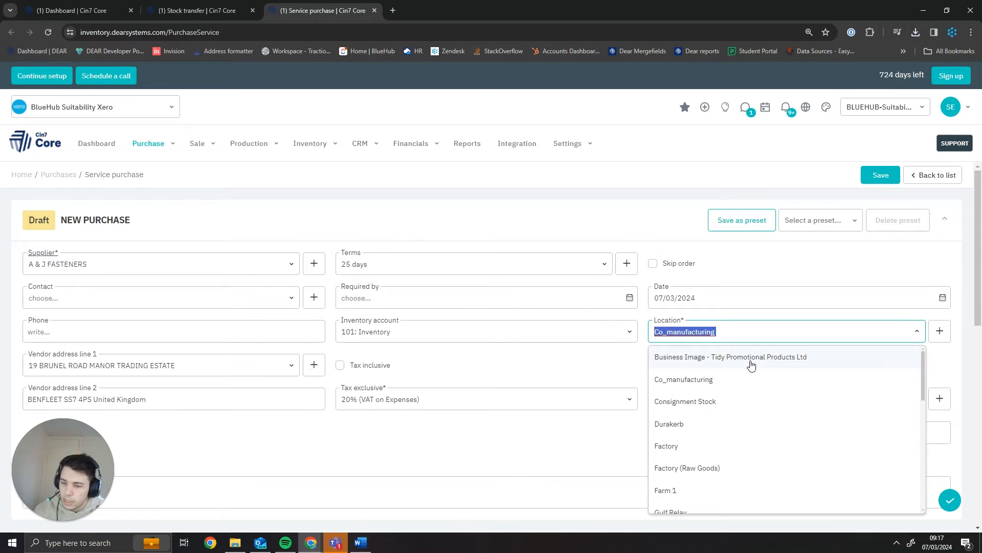
{"action": "type", "text": "m"}
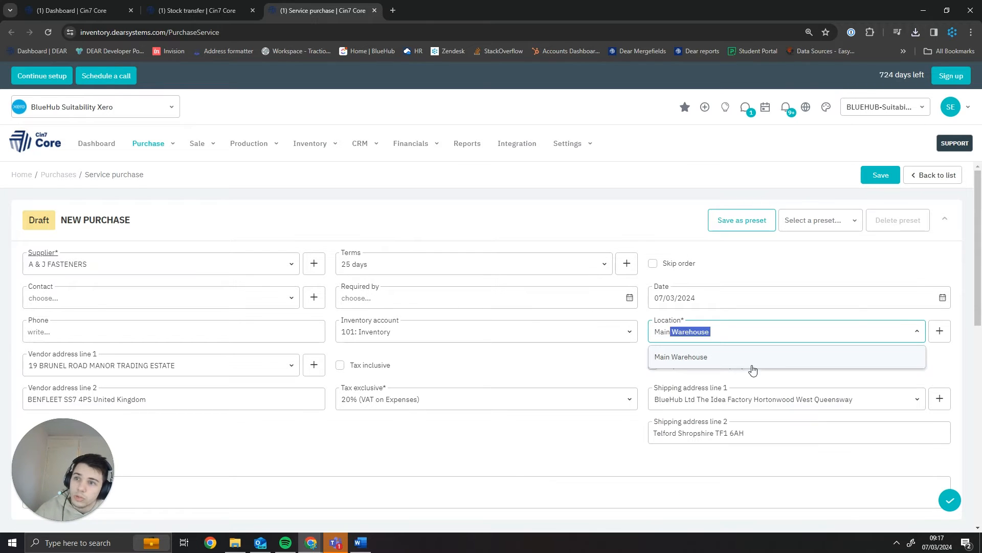
{"action": "left_click", "coordinate": [751, 358]}
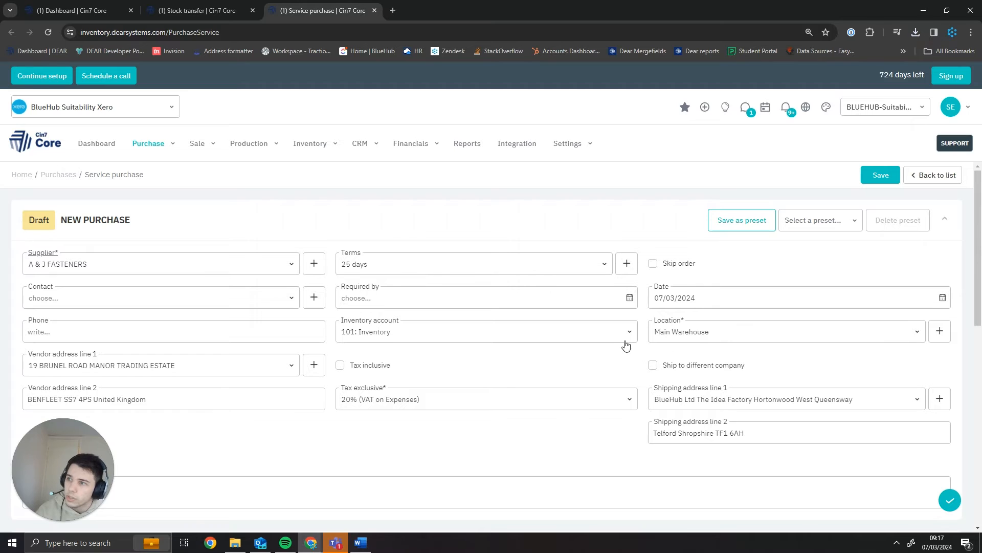
Enable the Skip order option on the service purchase and review its header details.
{"action": "scroll", "coordinate": [608, 350], "scroll_direction": "down", "scroll_amount": 1}
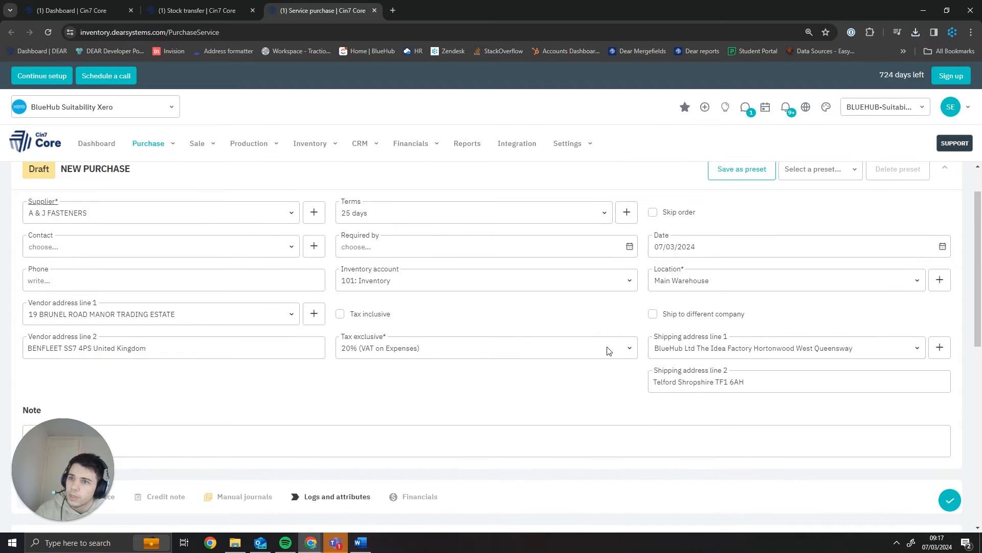
{"action": "left_click", "coordinate": [654, 212]}
{"action": "scroll", "coordinate": [538, 303], "scroll_direction": "down", "scroll_amount": 3}
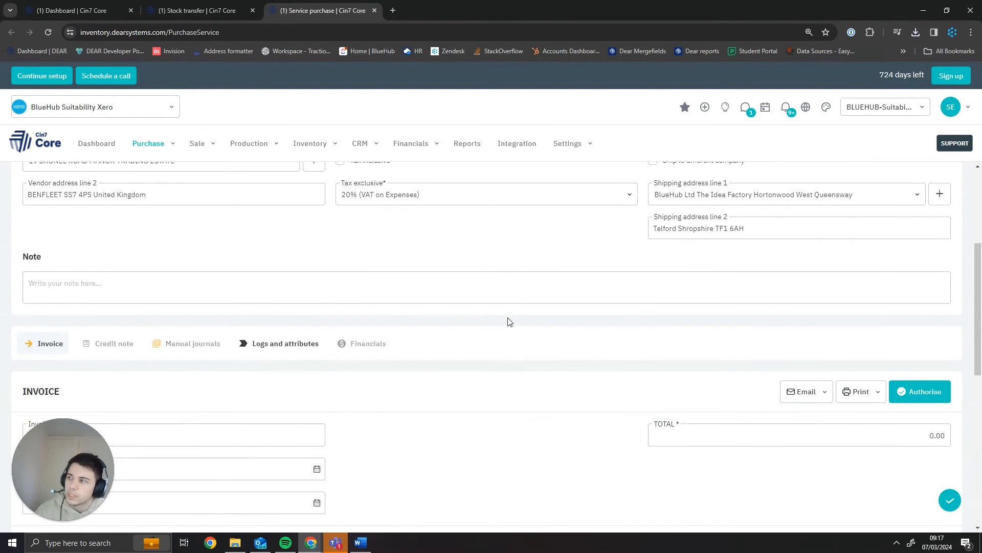
{"action": "scroll", "coordinate": [509, 323], "scroll_direction": "up", "scroll_amount": 4}
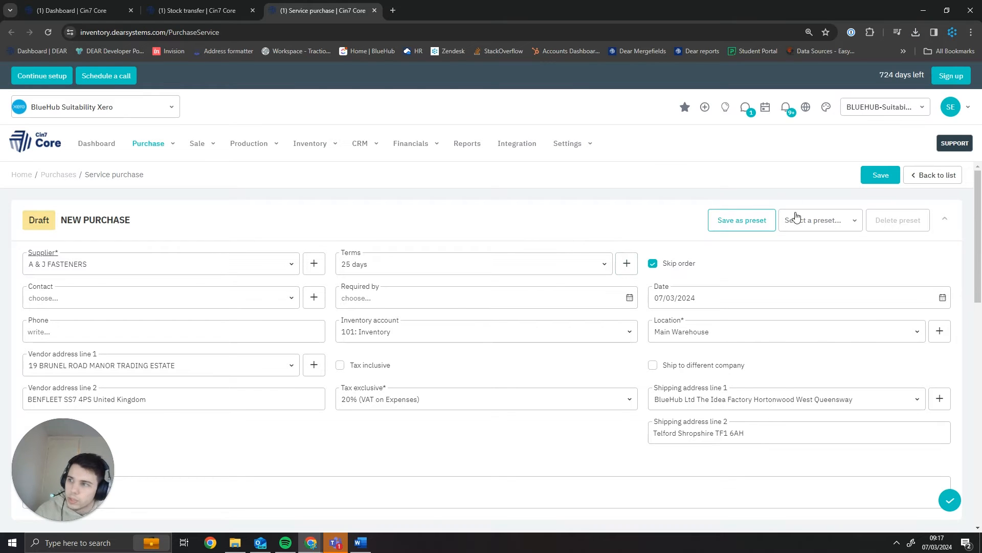
Enter invoice number 000001 and set the invoice date to 07/03/2024 in the service purchase's invoice.
{"action": "scroll", "coordinate": [725, 352], "scroll_direction": "down", "scroll_amount": 4}
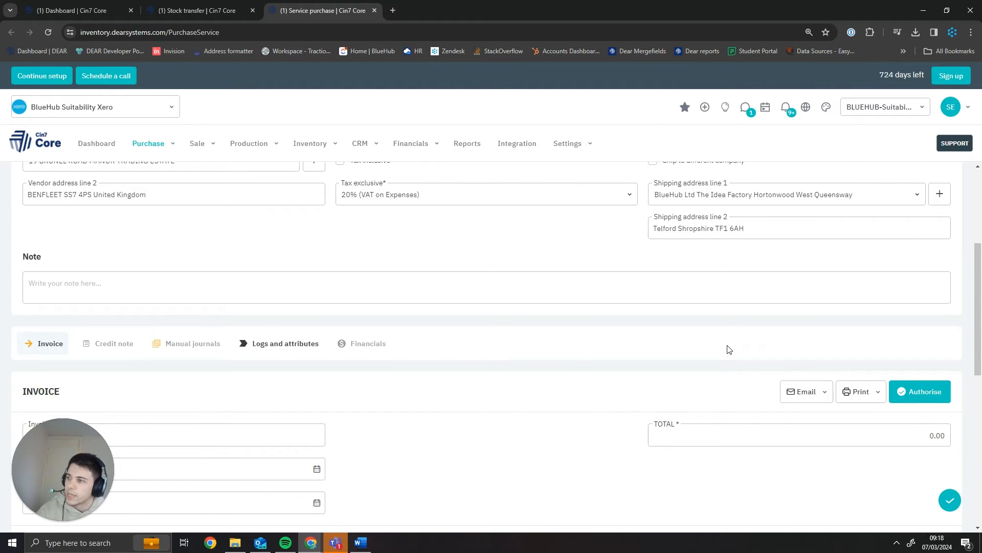
{"action": "scroll", "coordinate": [655, 270], "scroll_direction": "down", "scroll_amount": 3}
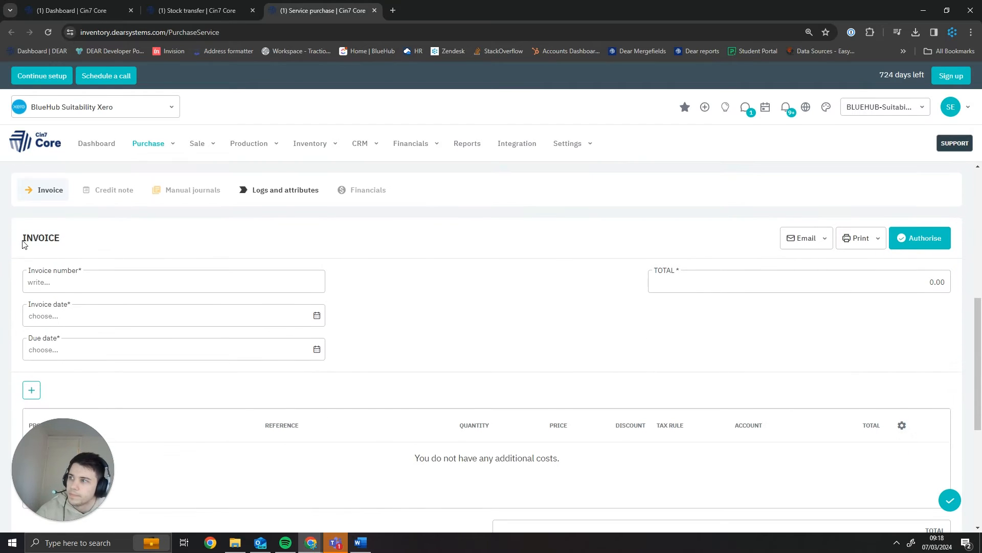
{"action": "left_click", "coordinate": [110, 278]}
{"action": "type", "text": "000"}
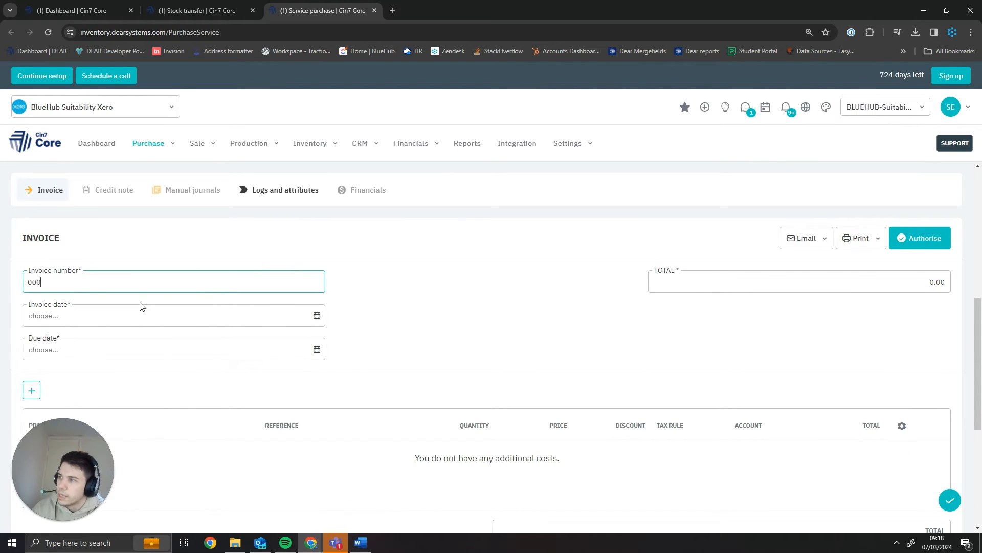
{"action": "type", "text": "001"}
{"action": "left_click", "coordinate": [316, 317]}
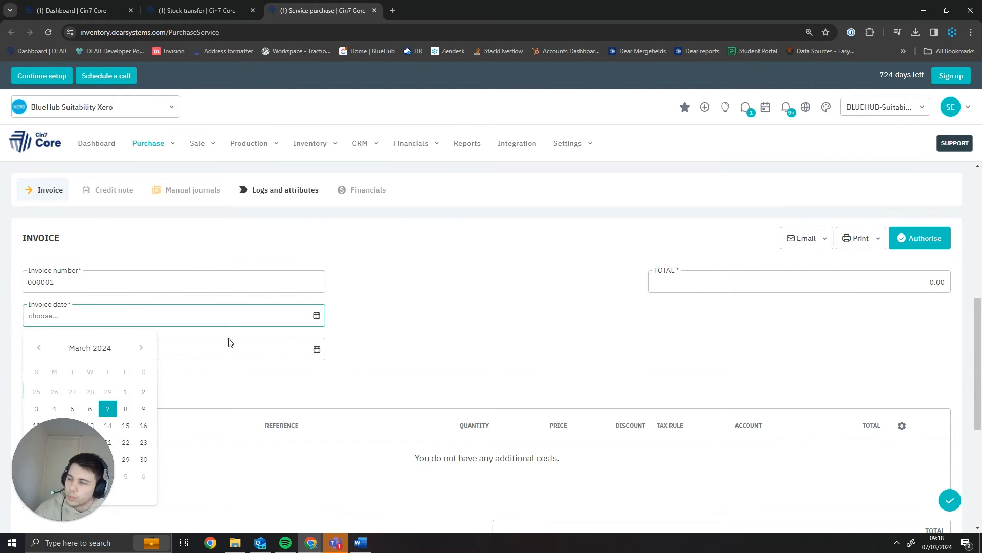
{"action": "left_click", "coordinate": [107, 408]}
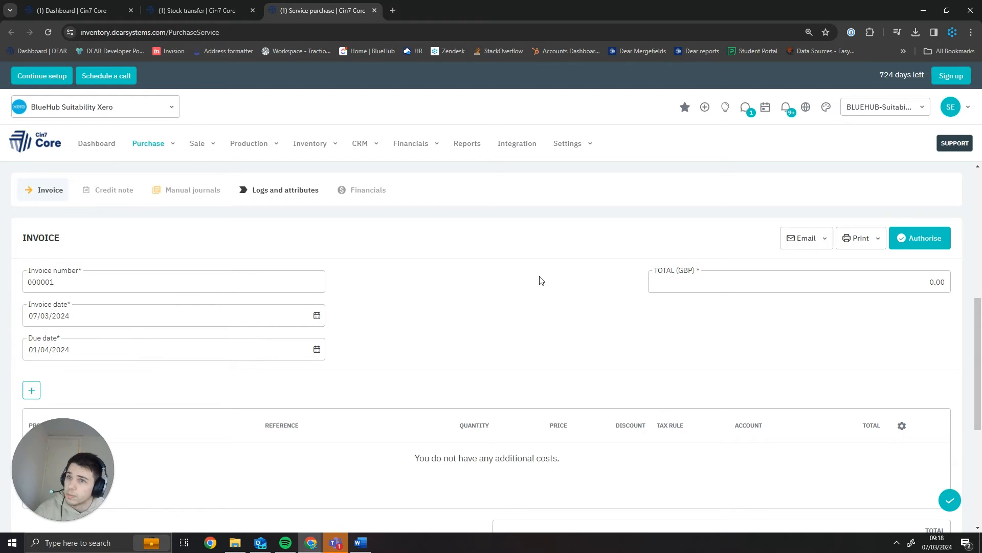
Add a line to the service purchase invoice for the product CD1015: Days Hire LBS 44 CD Studwelding equipment.
{"action": "scroll", "coordinate": [541, 280], "scroll_direction": "down", "scroll_amount": 3}
{"action": "left_click", "coordinate": [31, 236]}
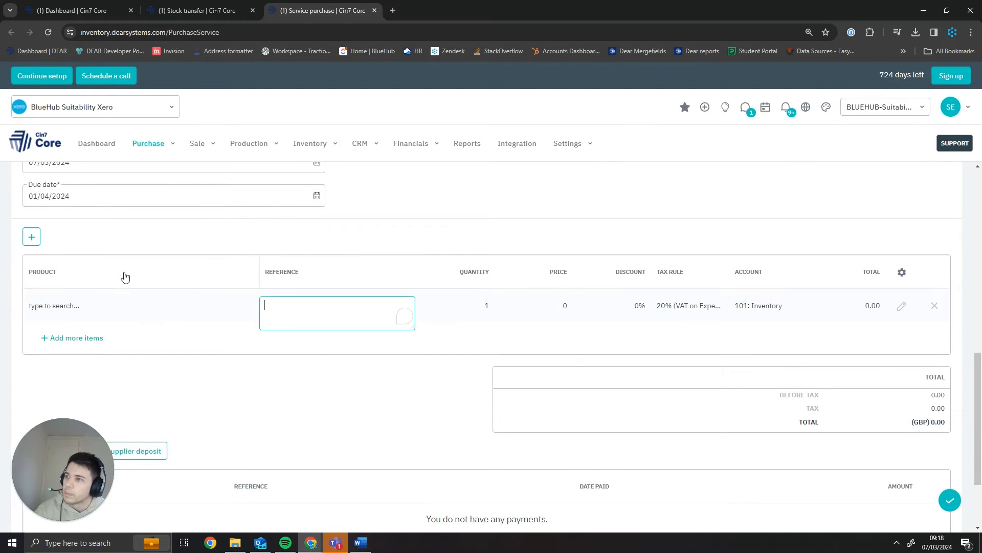
{"action": "scroll", "coordinate": [265, 386], "scroll_direction": "up", "scroll_amount": 1}
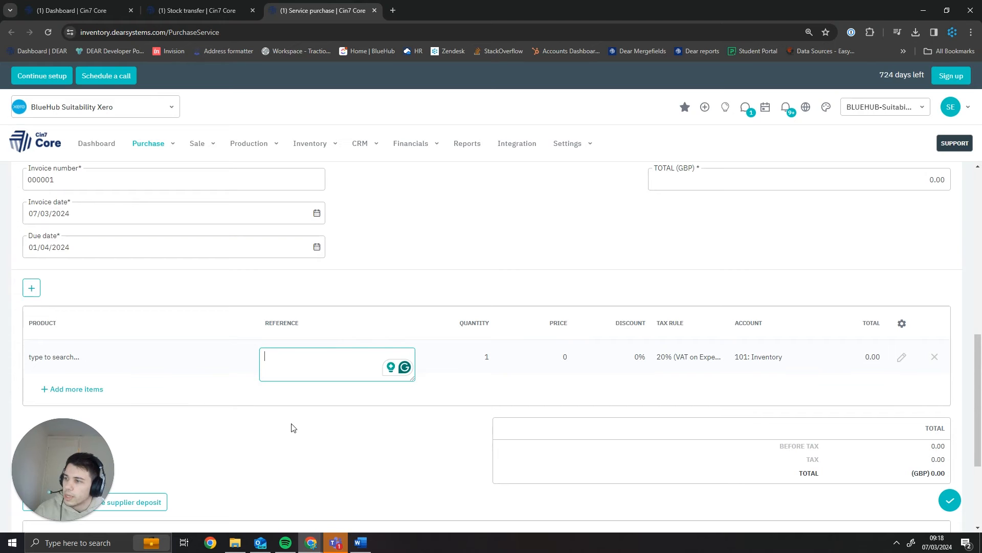
{"action": "left_click", "coordinate": [211, 351]}
{"action": "left_click", "coordinate": [242, 357]}
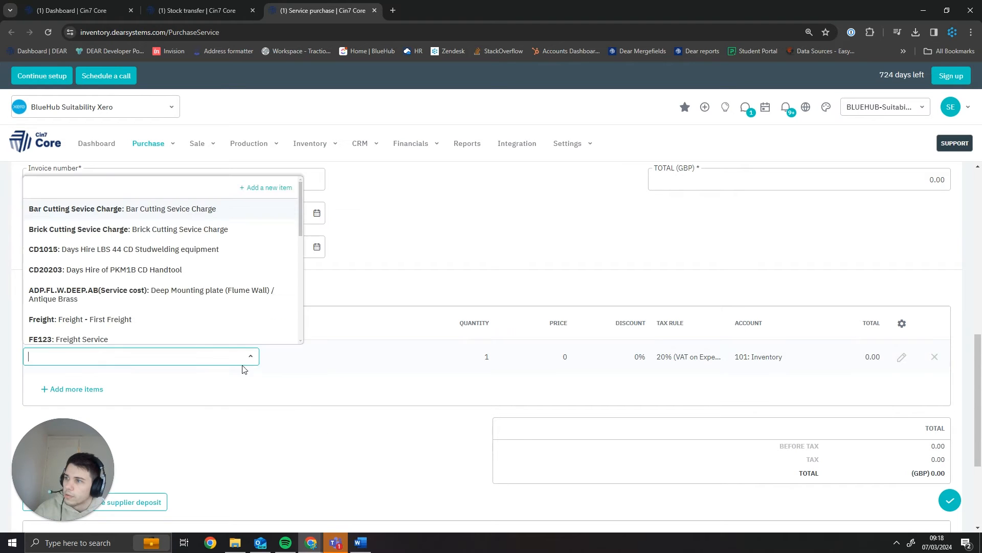
{"action": "type", "text": "c"}
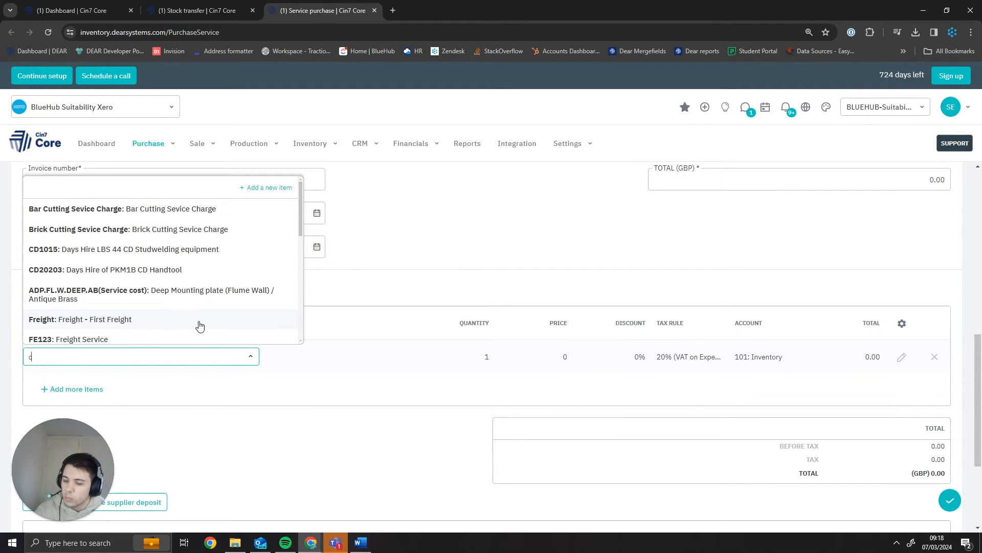
{"action": "type", "text": "on"}
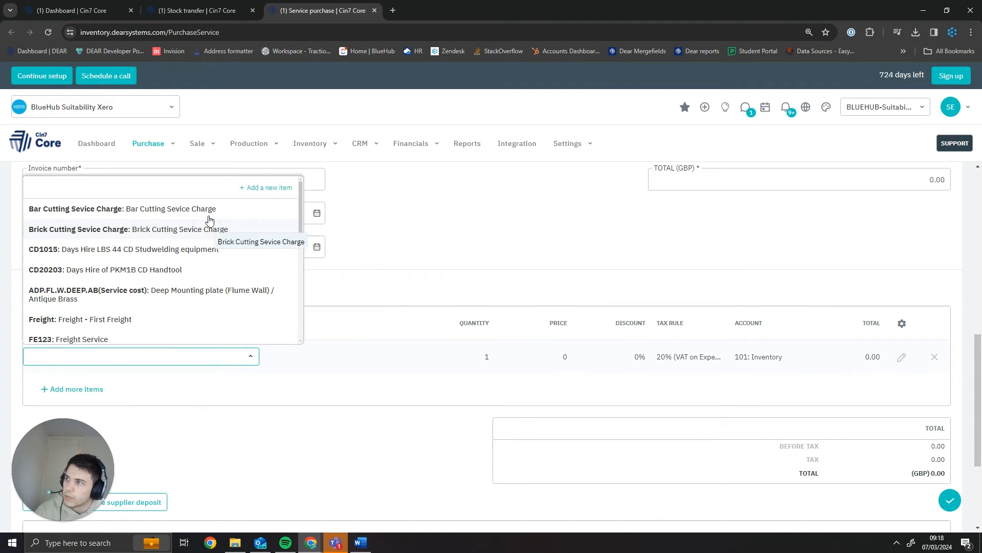
{"action": "left_click", "coordinate": [231, 250]}
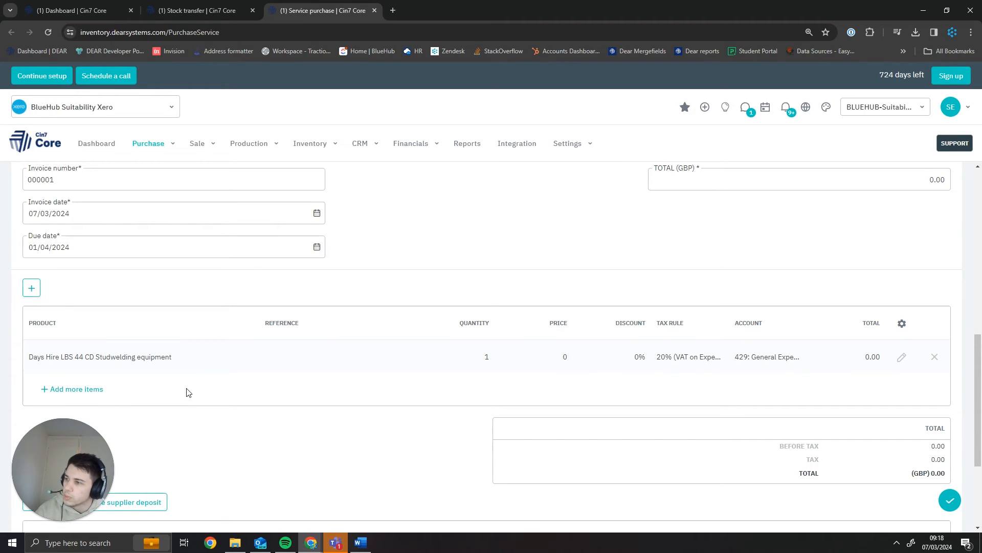
Enter "Consignment item" as the reference of the invoice line.
{"action": "left_click", "coordinate": [340, 358]}
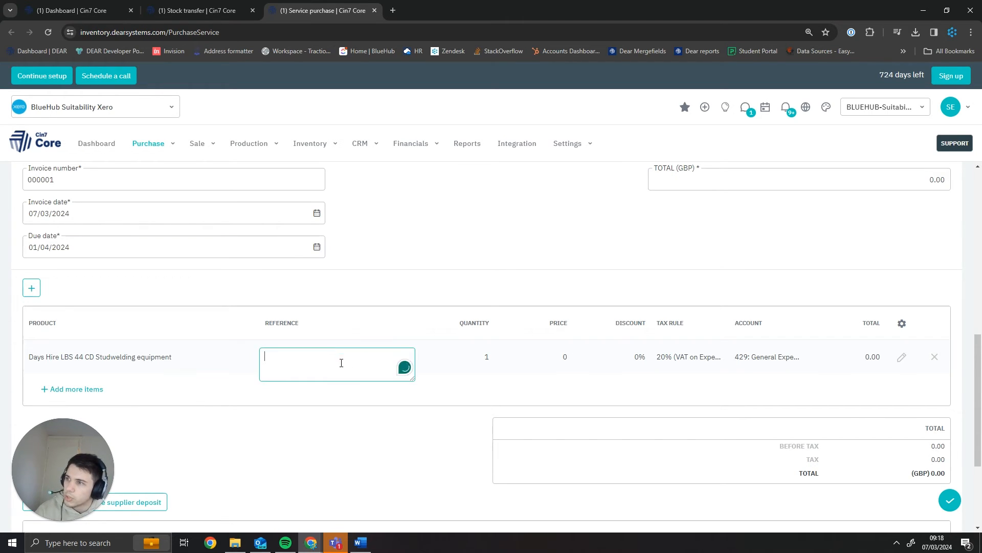
{"action": "type", "text": "C"}
{"action": "key", "text": "Return"}
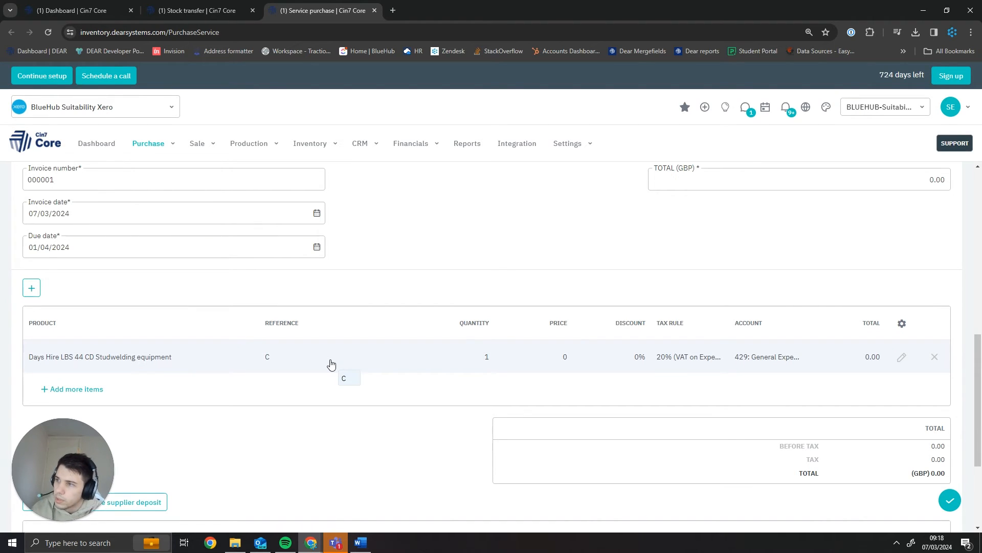
{"action": "left_click", "coordinate": [333, 364]}
{"action": "type", "text": "o"}
{"action": "key", "text": "Return"}
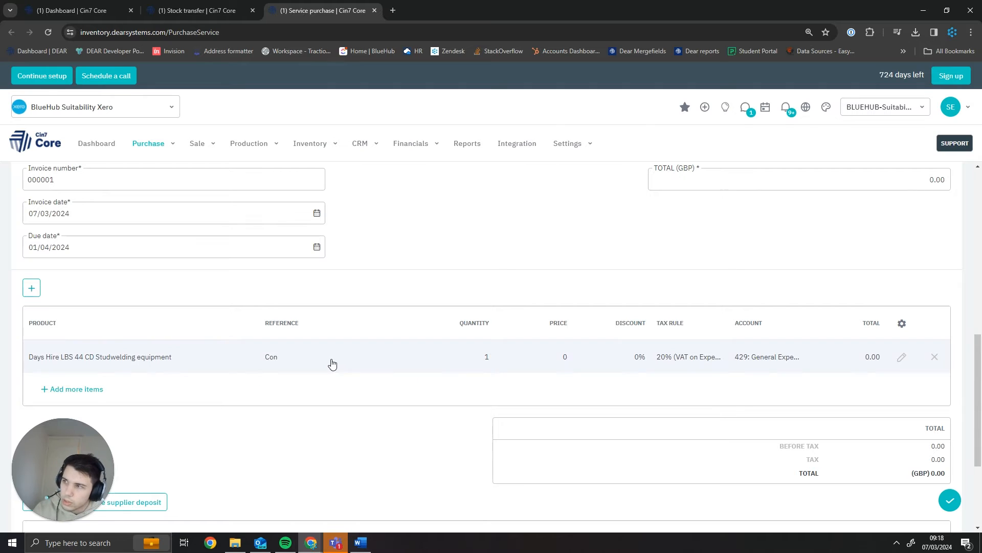
{"action": "left_click", "coordinate": [332, 364]}
{"action": "type", "text": "s"}
{"action": "key", "text": "Return"}
{"action": "left_click", "coordinate": [320, 360]}
{"action": "type", "text": "i"}
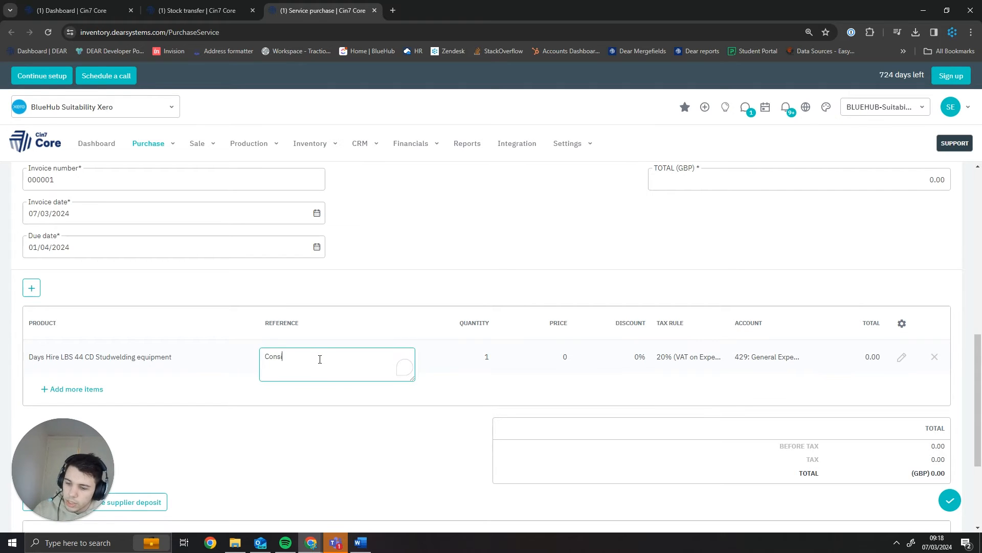
{"action": "type", "text": "g"}
{"action": "left_click", "coordinate": [319, 362]}
{"action": "left_click", "coordinate": [310, 354]}
{"action": "type", "text": "nm"}
{"action": "left_click", "coordinate": [312, 358]}
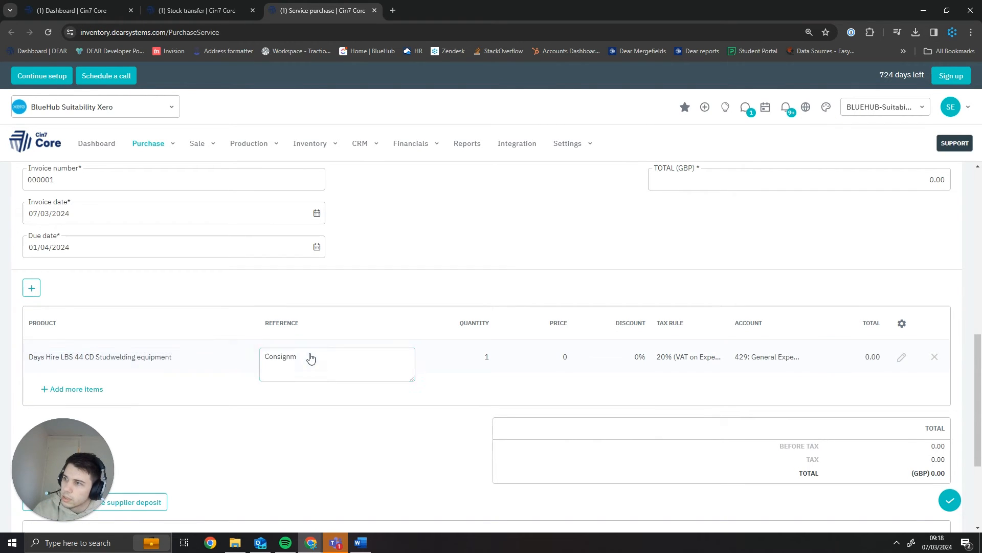
{"action": "type", "text": "en"}
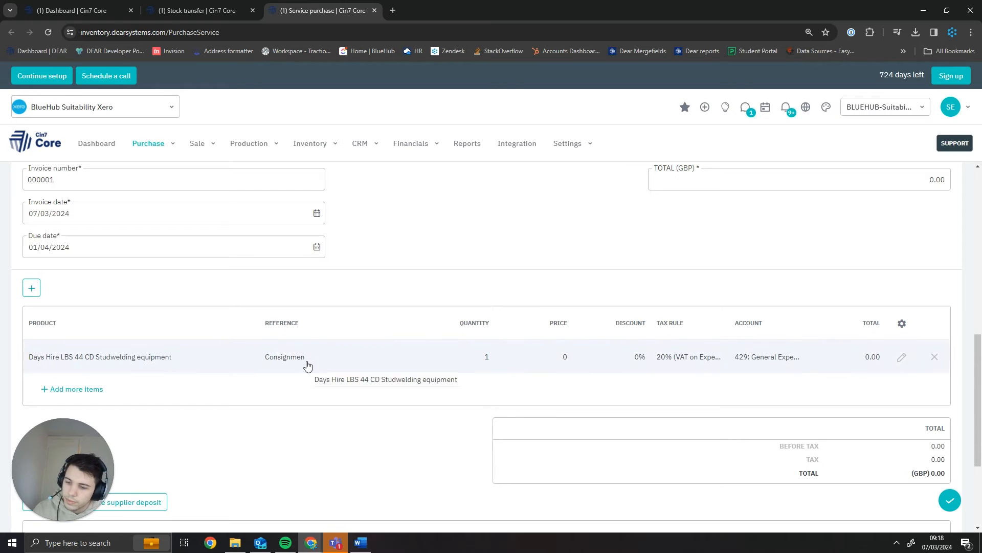
{"action": "left_click", "coordinate": [307, 363]}
{"action": "type", "text": "t"}
{"action": "left_click", "coordinate": [307, 363]}
{"action": "left_click", "coordinate": [307, 364]}
{"action": "type", "text": "i"}
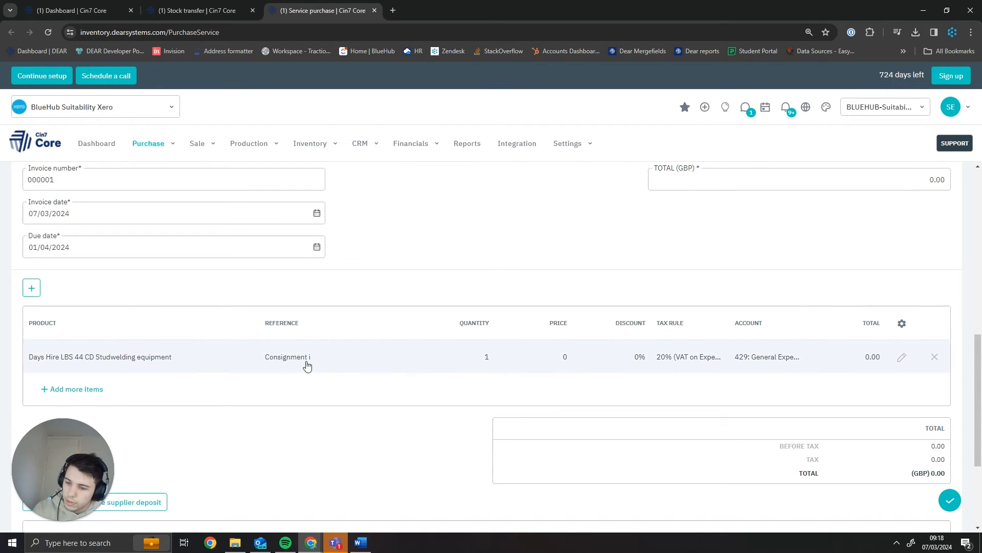
{"action": "left_click", "coordinate": [307, 363]}
{"action": "type", "text": "tem"}
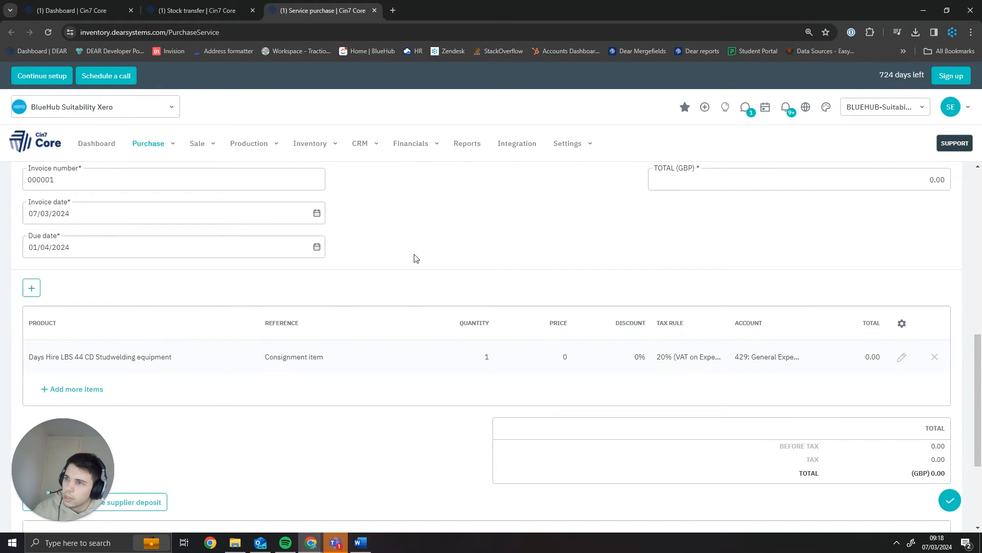
Set the invoice line's price to 5 and check its assigned account.
{"action": "left_click", "coordinate": [568, 356]}
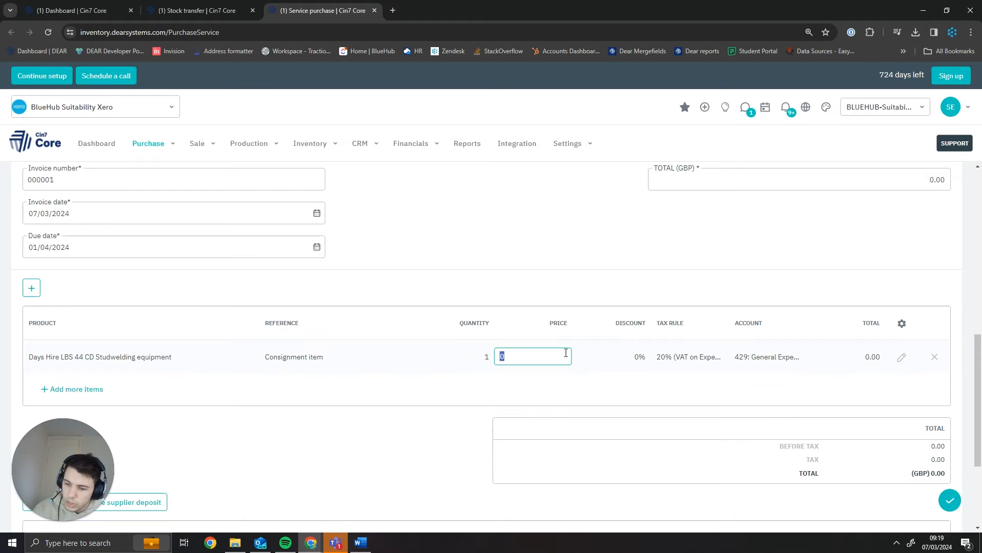
{"action": "left_click", "coordinate": [606, 247]}
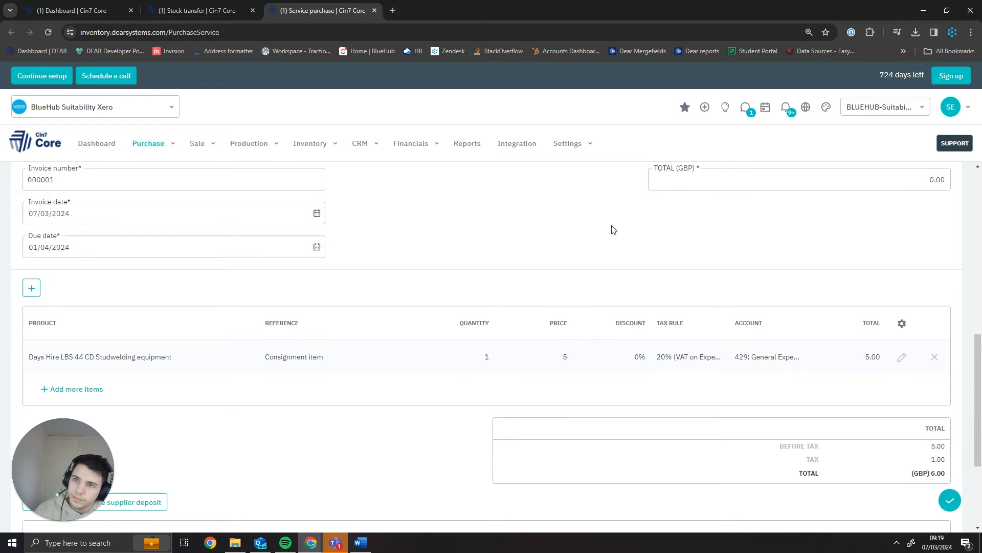
{"action": "left_click", "coordinate": [782, 362]}
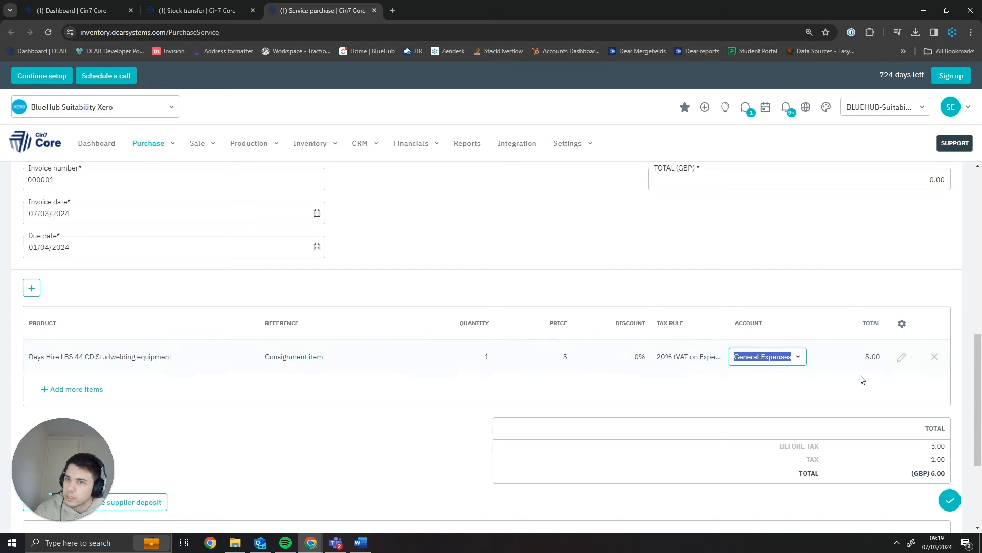
{"action": "left_click", "coordinate": [804, 390]}
Authorise the service purchase invoice and decline allocating the unused supplier deposit.
{"action": "scroll", "coordinate": [805, 394], "scroll_direction": "up", "scroll_amount": 2}
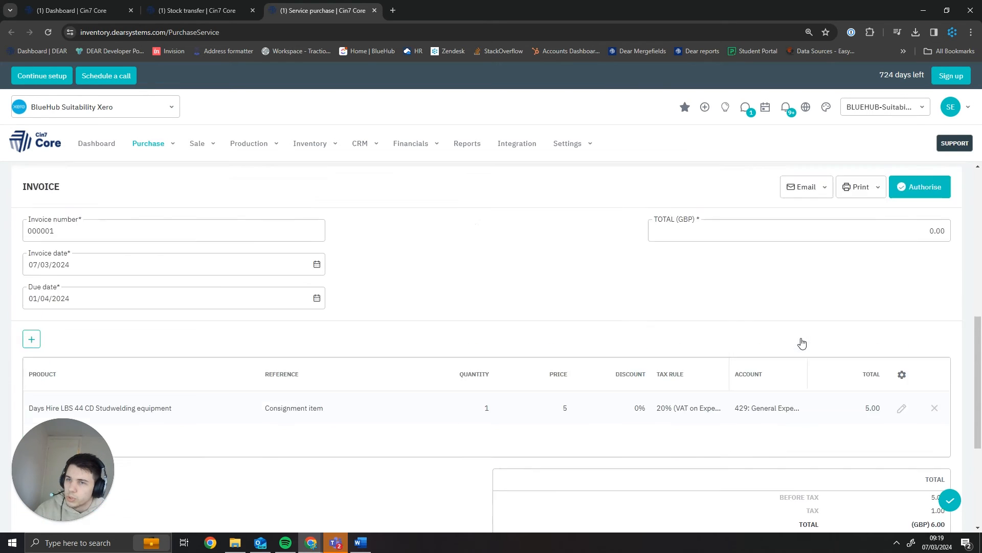
{"action": "left_click", "coordinate": [895, 238]}
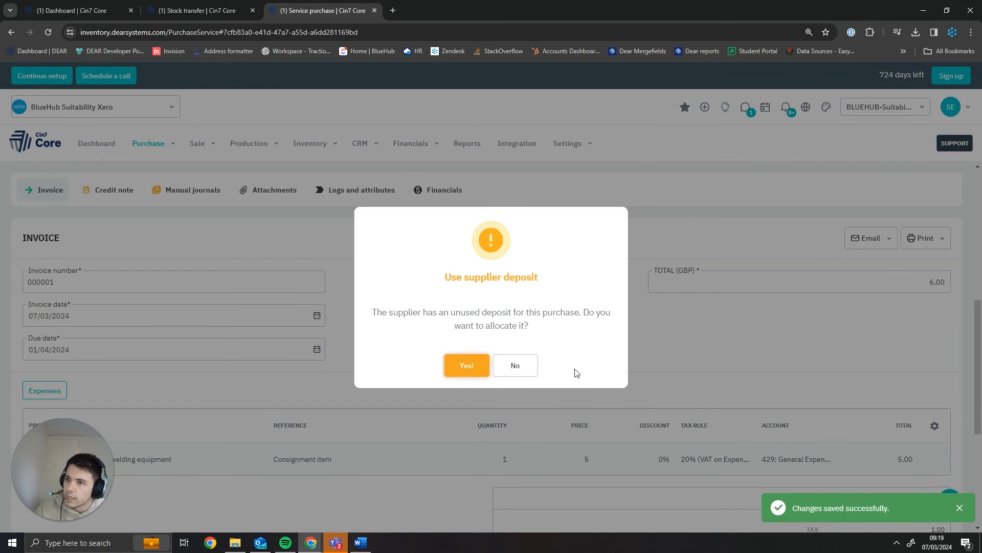
{"action": "left_click", "coordinate": [504, 372]}
Open the expense distribution of the authorised invoice and select the 429 - General Expenses row as the source.
{"action": "scroll", "coordinate": [79, 410], "scroll_direction": "down", "scroll_amount": 2}
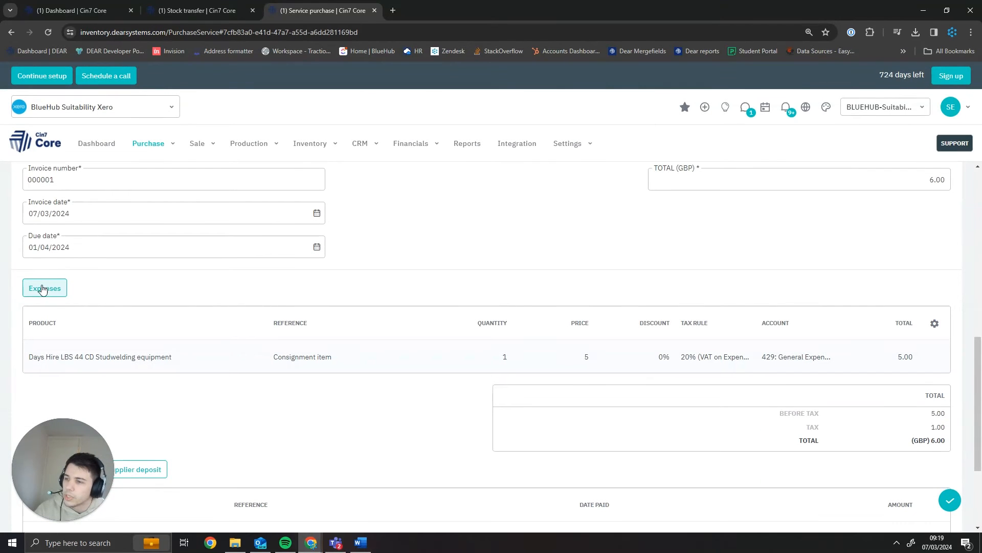
{"action": "scroll", "coordinate": [152, 302], "scroll_direction": "down", "scroll_amount": 10}
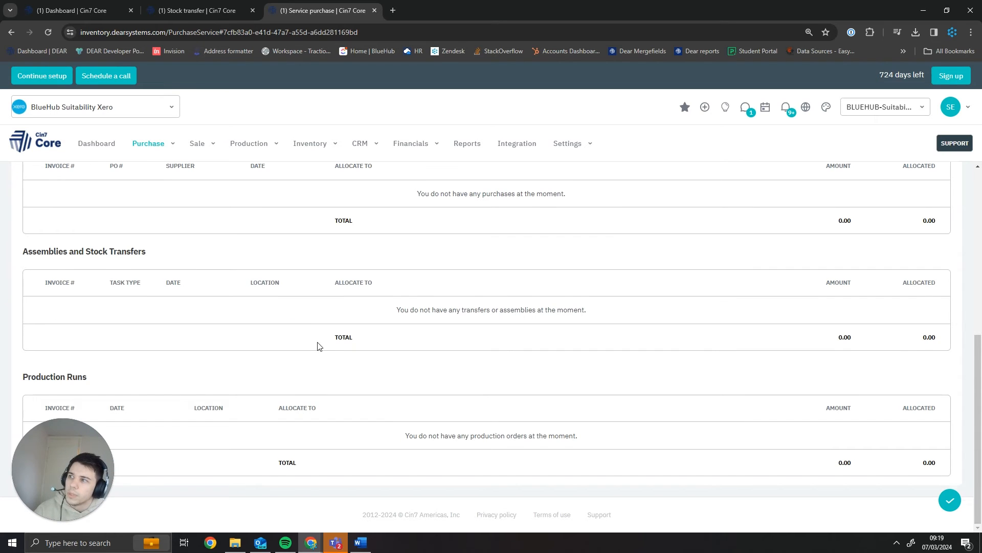
{"action": "scroll", "coordinate": [116, 309], "scroll_direction": "up", "scroll_amount": 2}
{"action": "scroll", "coordinate": [543, 453], "scroll_direction": "up", "scroll_amount": 1}
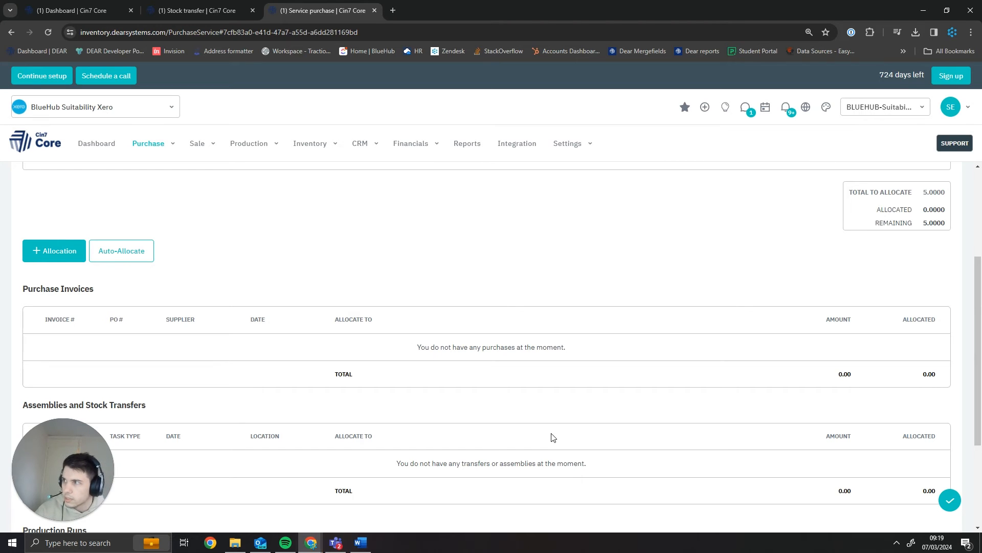
{"action": "scroll", "coordinate": [134, 262], "scroll_direction": "up", "scroll_amount": 2}
{"action": "scroll", "coordinate": [134, 262], "scroll_direction": "up", "scroll_amount": 1}
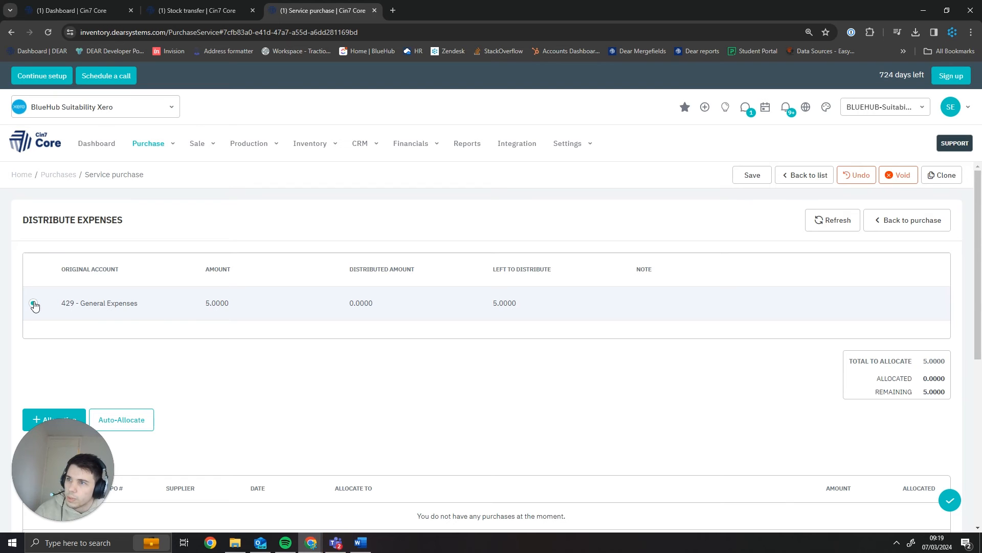
Add an Assembly or Stock Transfer allocation row, and copy the number 00136 from the completed stock transfer in its own browser tab.
{"action": "scroll", "coordinate": [20, 268], "scroll_direction": "down", "scroll_amount": 4}
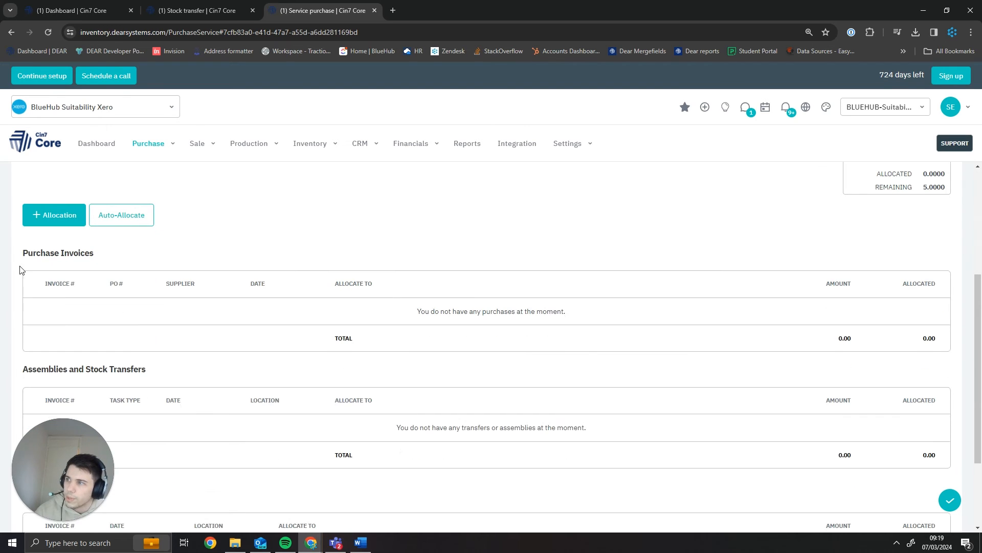
{"action": "left_click", "coordinate": [55, 216]}
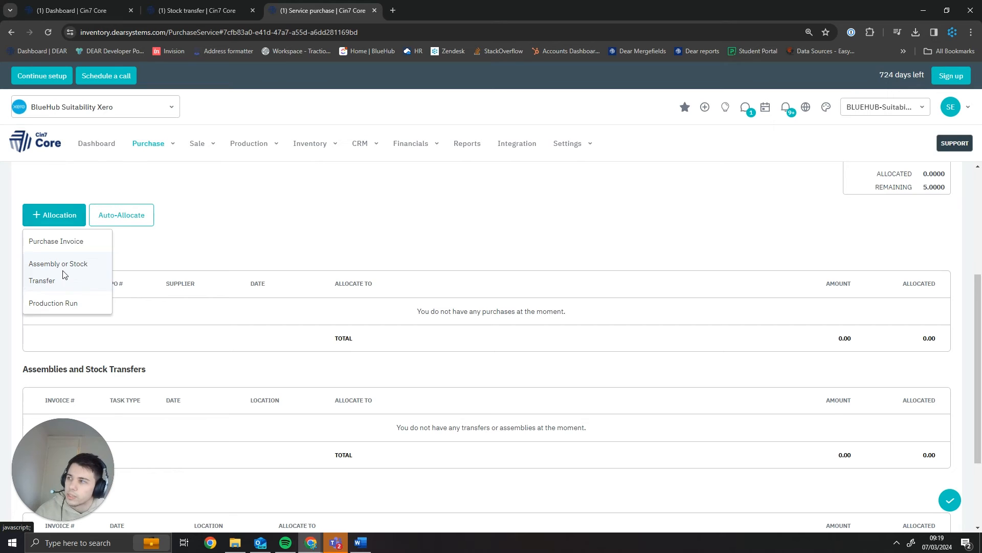
{"action": "left_click", "coordinate": [245, 9]}
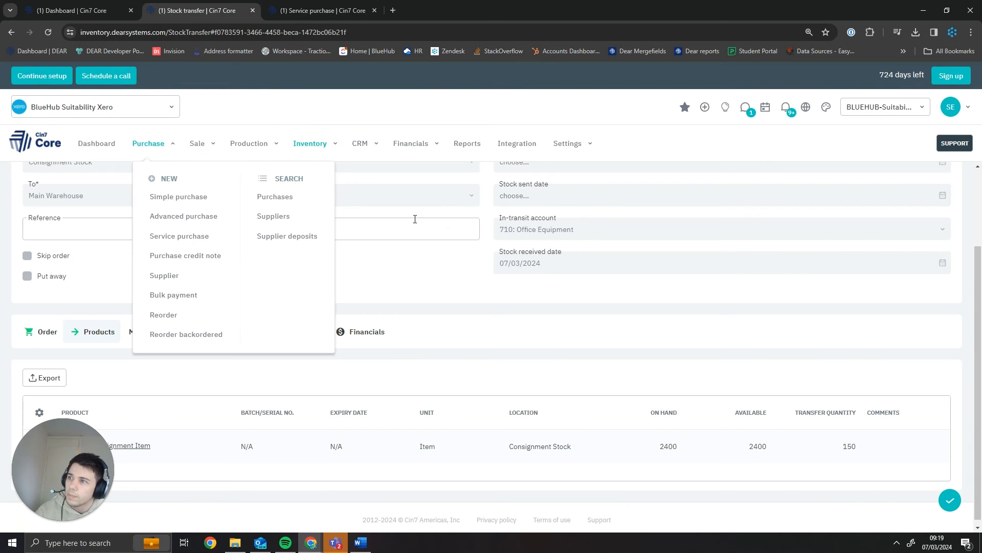
{"action": "scroll", "coordinate": [104, 249], "scroll_direction": "up", "scroll_amount": 2}
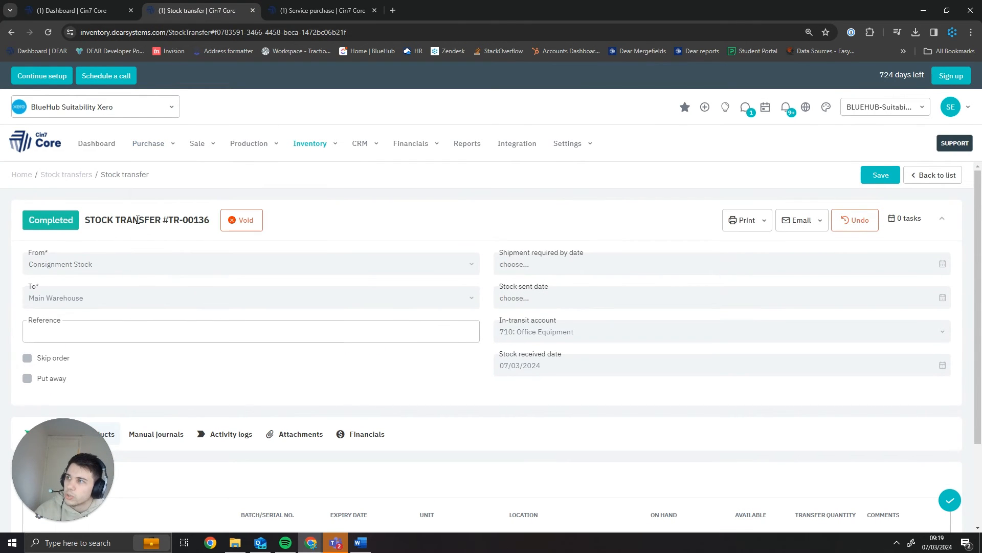
{"action": "left_click_drag", "start_coordinate": [210, 224], "coordinate": [182, 223]}
{"action": "key", "text": "ctrl+c"}
Return to the service purchase and choose stock transfer TR-00136 for the new allocation row using the copied number.
{"action": "left_click", "coordinate": [99, 5]}
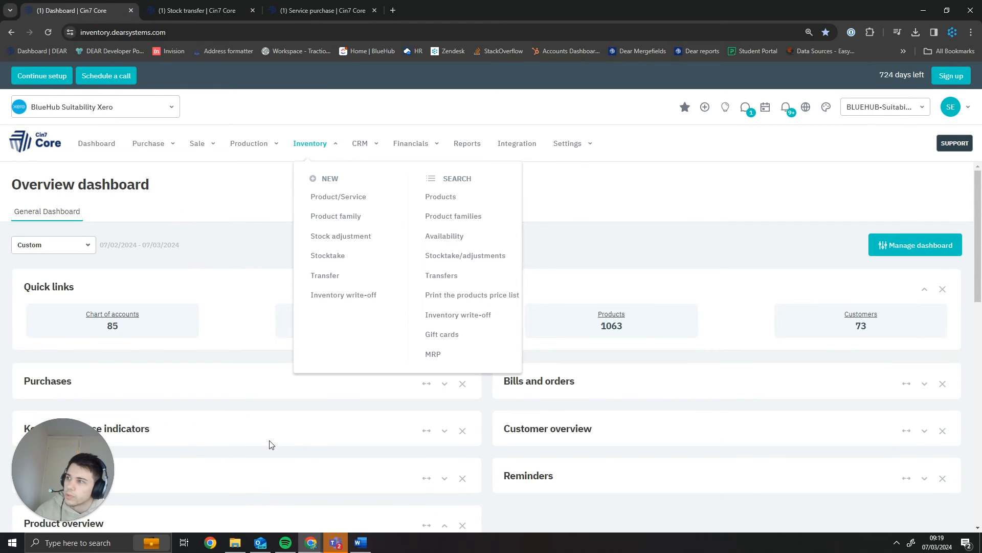
{"action": "left_click", "coordinate": [197, 10]}
{"action": "left_click", "coordinate": [325, 11]}
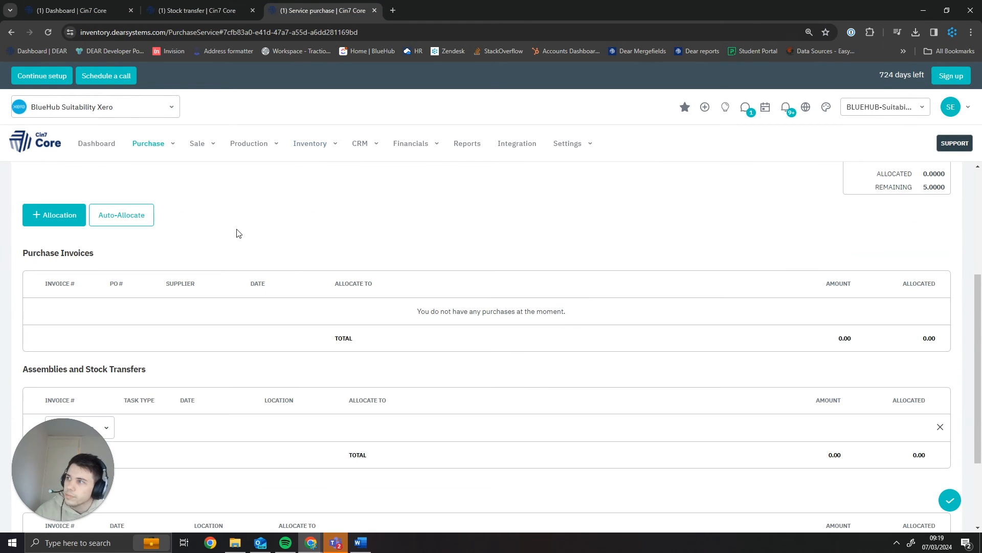
{"action": "scroll", "coordinate": [237, 233], "scroll_direction": "down", "scroll_amount": 3}
{"action": "left_click", "coordinate": [77, 310]}
{"action": "key", "text": "ctrl+v"}
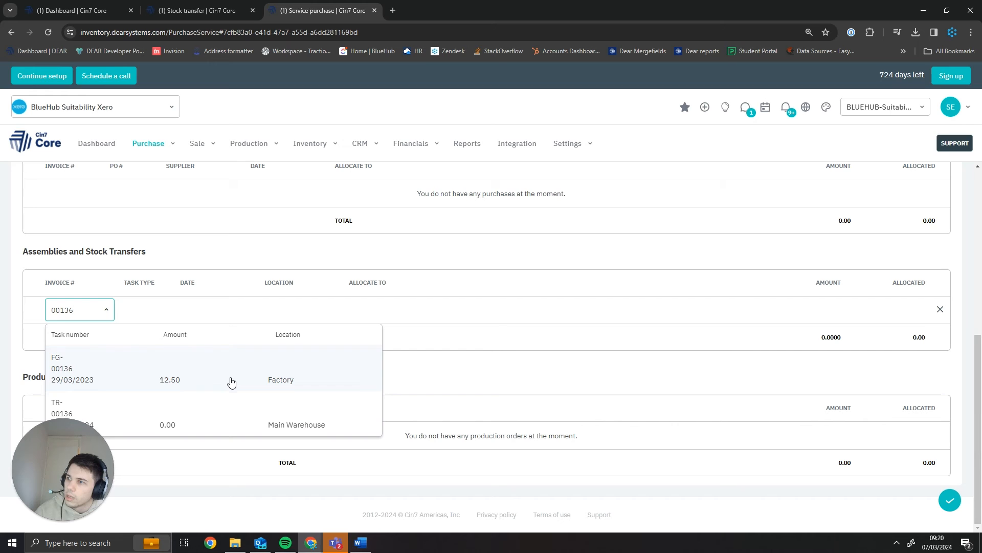
{"action": "left_click", "coordinate": [237, 416]}
{"action": "left_click", "coordinate": [167, 362]}
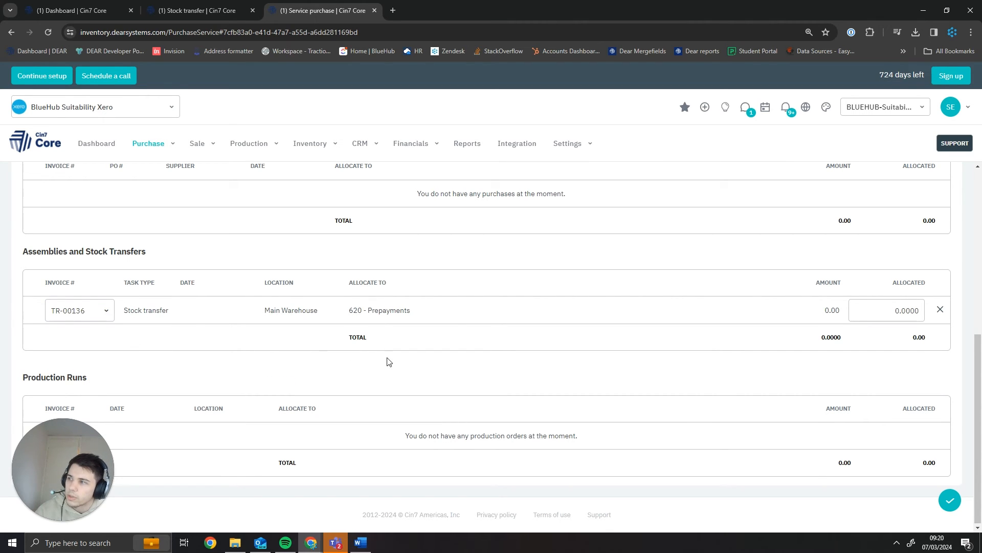
Set the allocated amount for stock transfer TR-00136 to 5 and go back to the expense distribution summary.
{"action": "left_click", "coordinate": [871, 318]}
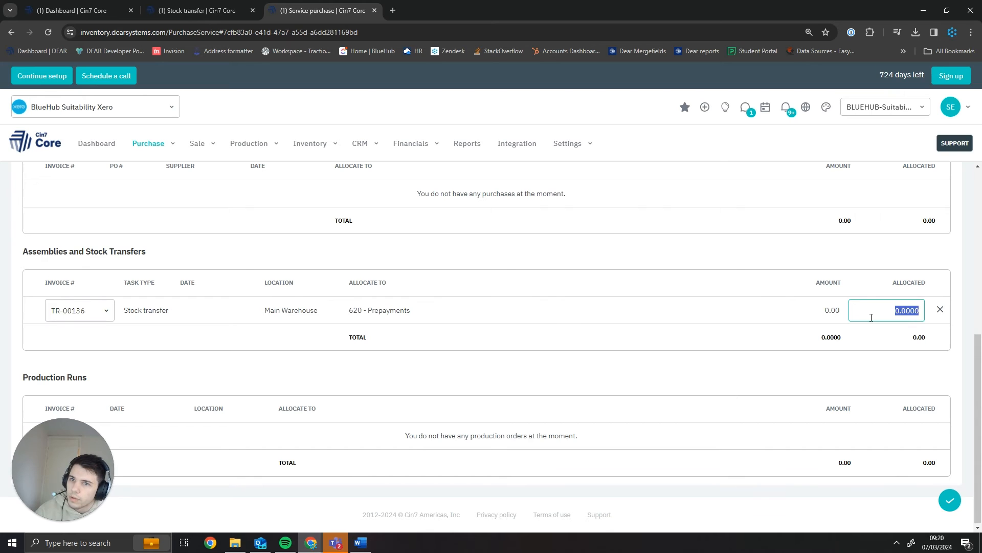
{"action": "type", "text": "5"}
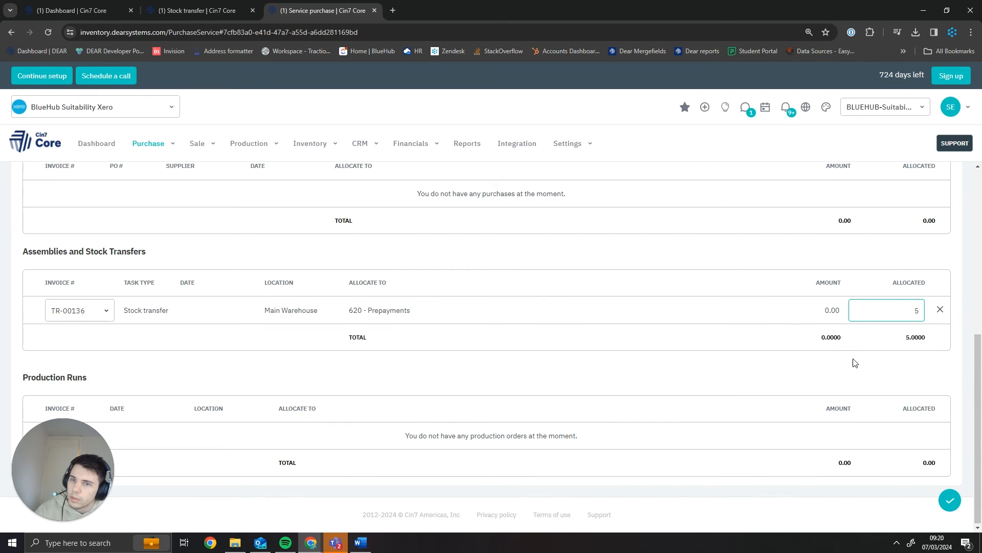
{"action": "left_click", "coordinate": [848, 382]}
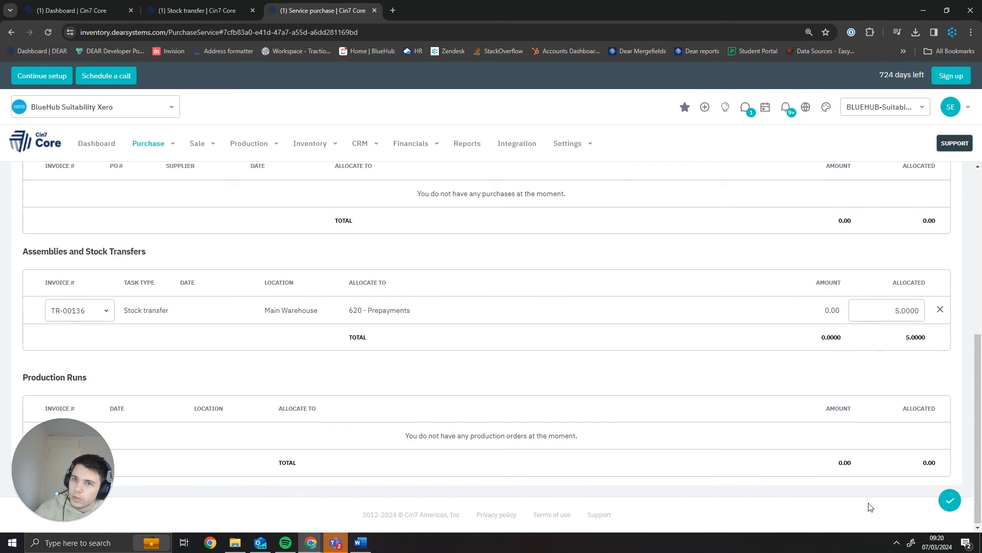
{"action": "scroll", "coordinate": [880, 478], "scroll_direction": "up", "scroll_amount": 6}
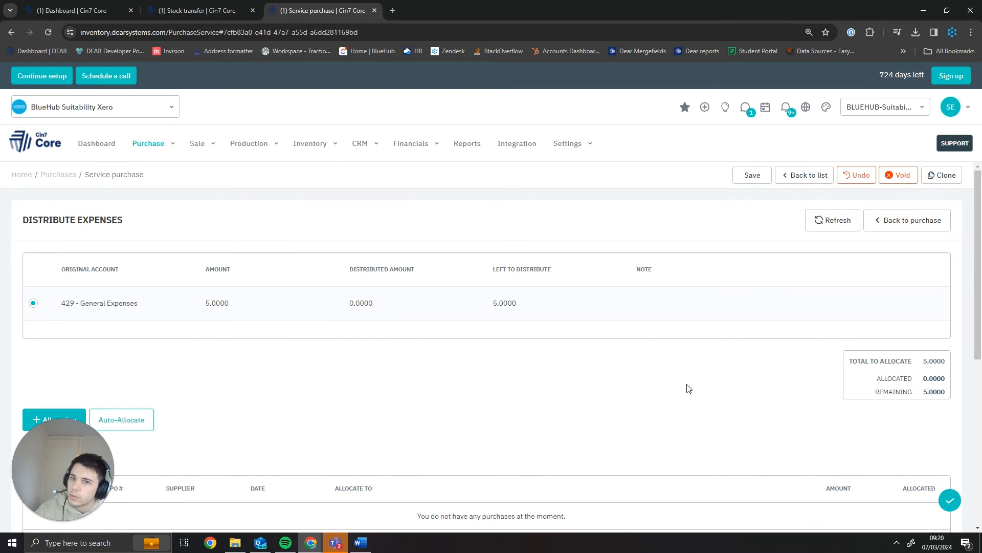
Review the allocation of the general expenses to stock transfer TR-00136 and save the expense distribution.
{"action": "scroll", "coordinate": [706, 373], "scroll_direction": "down", "scroll_amount": 1}
{"action": "scroll", "coordinate": [498, 417], "scroll_direction": "down", "scroll_amount": 5}
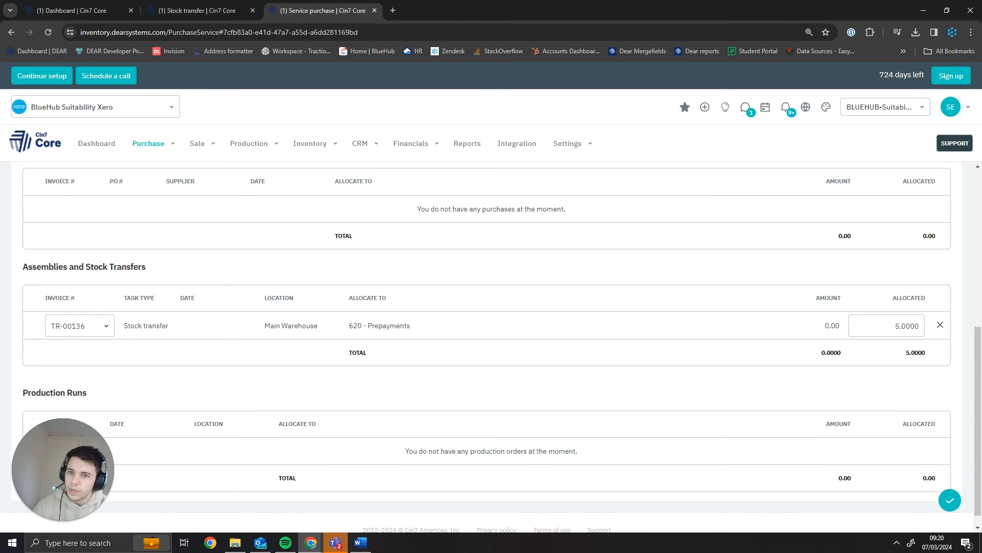
{"action": "triple_click", "coordinate": [956, 500]}
{"action": "left_click", "coordinate": [955, 500]}
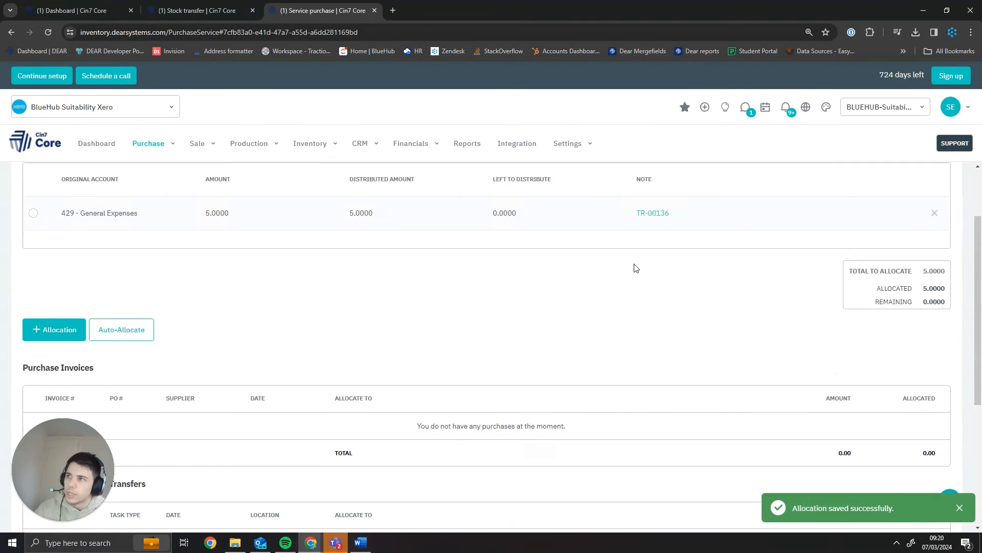
Return to stock transfer TR-00136, reload it and check its manual journals for the distributed expense.
{"action": "left_click", "coordinate": [202, 10]}
{"action": "scroll", "coordinate": [204, 343], "scroll_direction": "down", "scroll_amount": 2}
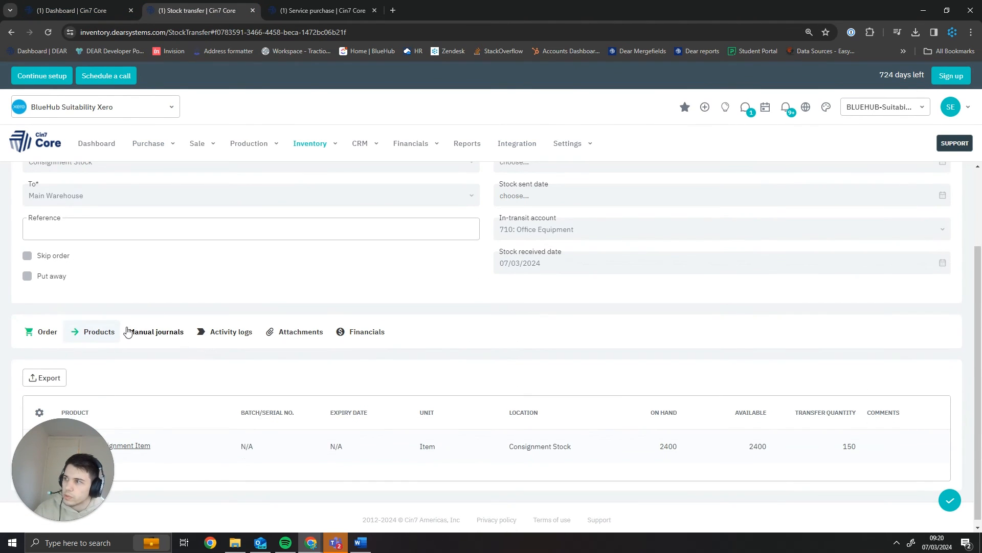
{"action": "left_click", "coordinate": [156, 333]}
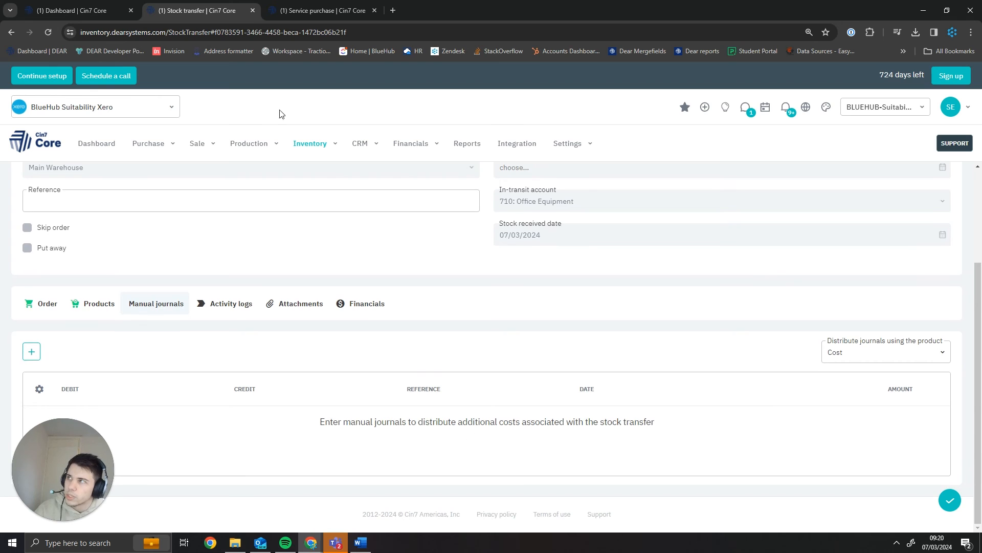
{"action": "left_click", "coordinate": [48, 33]}
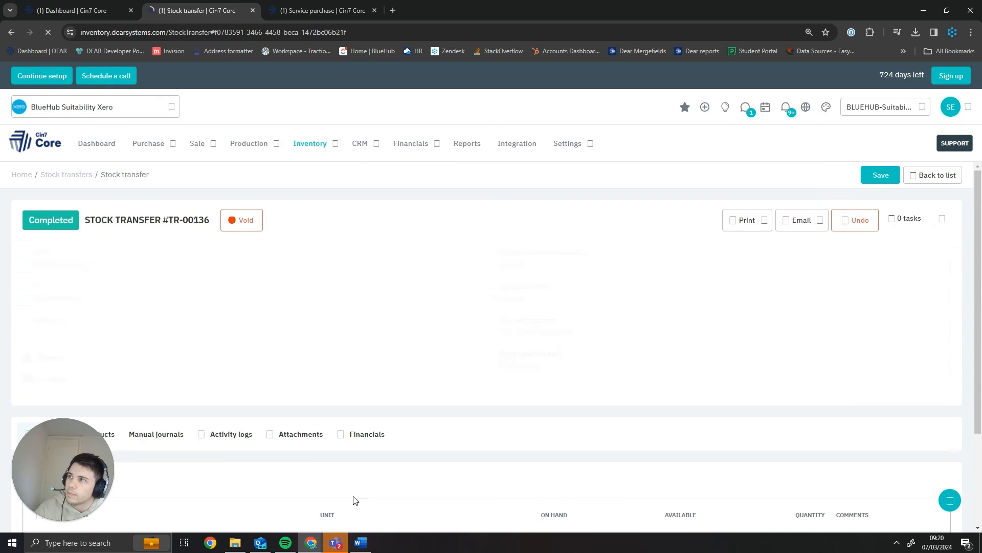
{"action": "left_click", "coordinate": [163, 435]}
{"action": "scroll", "coordinate": [269, 407], "scroll_direction": "down", "scroll_amount": 3}
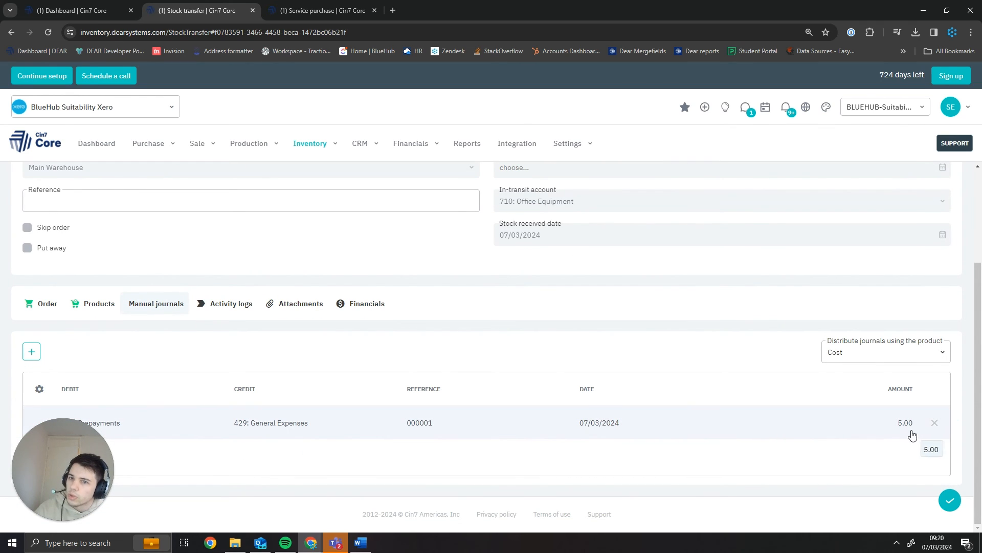
Open the inventory availability list in a new browser tab and switch to it.
{"action": "left_click", "coordinate": [325, 145]}
{"action": "right_click", "coordinate": [456, 238]}
{"action": "left_click", "coordinate": [508, 250]}
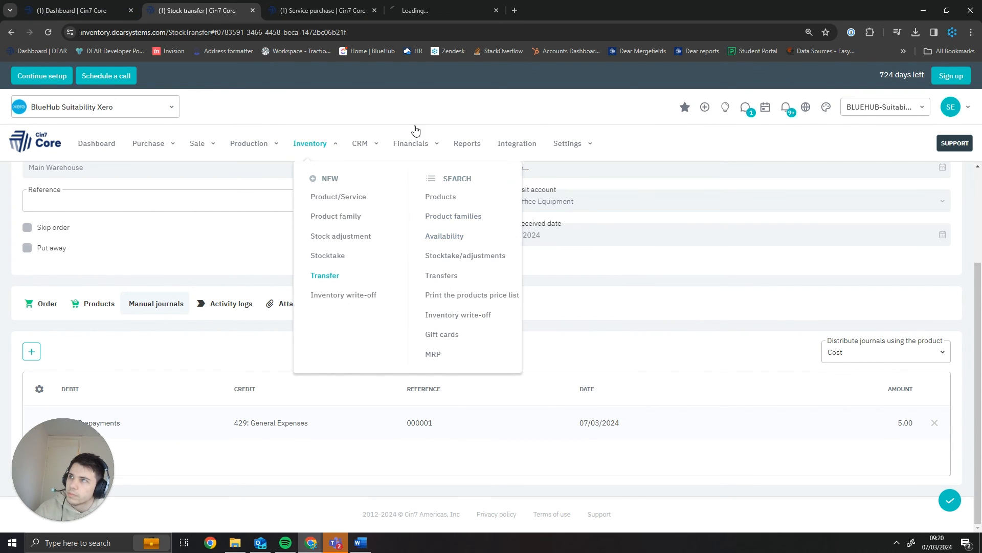
{"action": "left_click", "coordinate": [324, 10]}
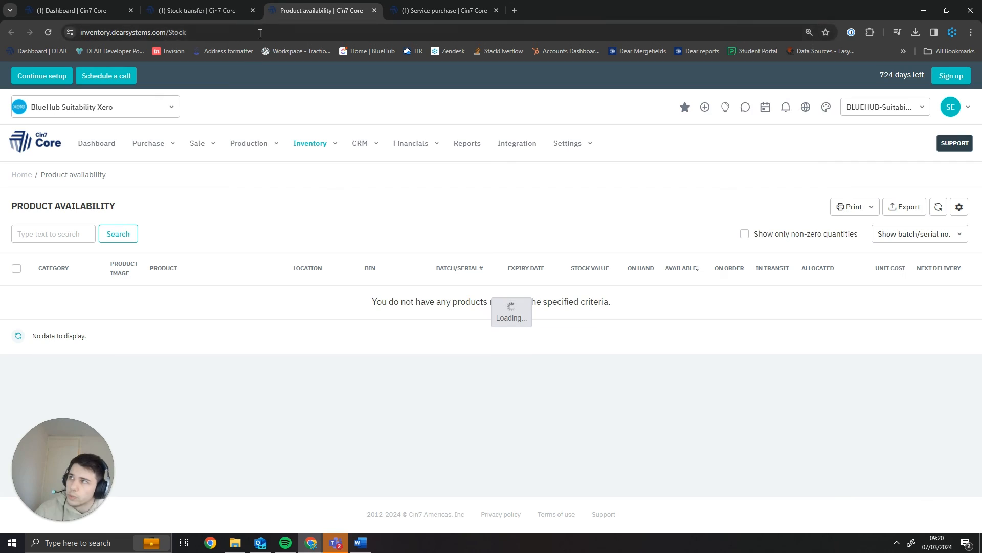
{"action": "left_click", "coordinate": [197, 9]}
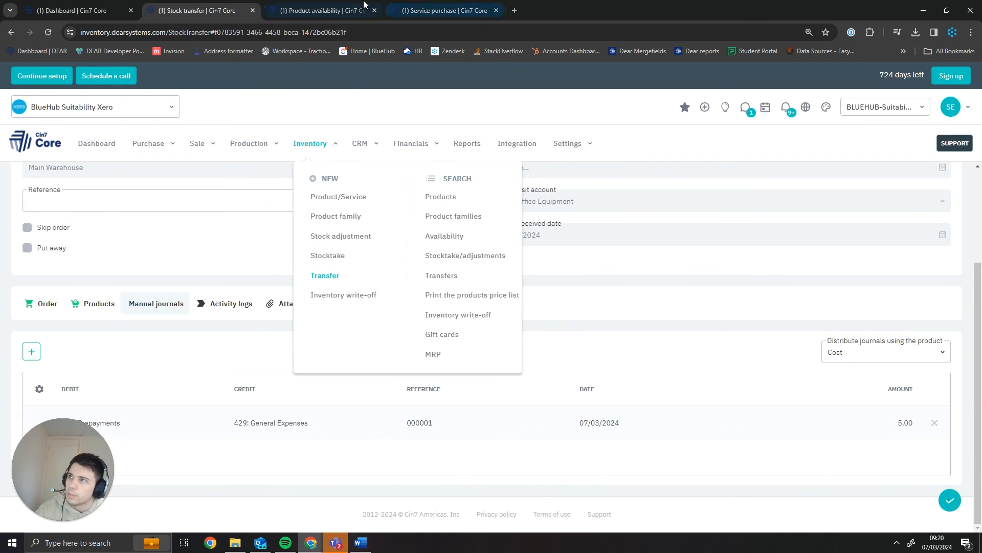
{"action": "left_click", "coordinate": [324, 10]}
Search product availability for "Consignment item" and examine the CONSIG row's stock value and unit cost in the Main Warehouse.
{"action": "left_click", "coordinate": [54, 233]}
{"action": "type", "text": "C"}
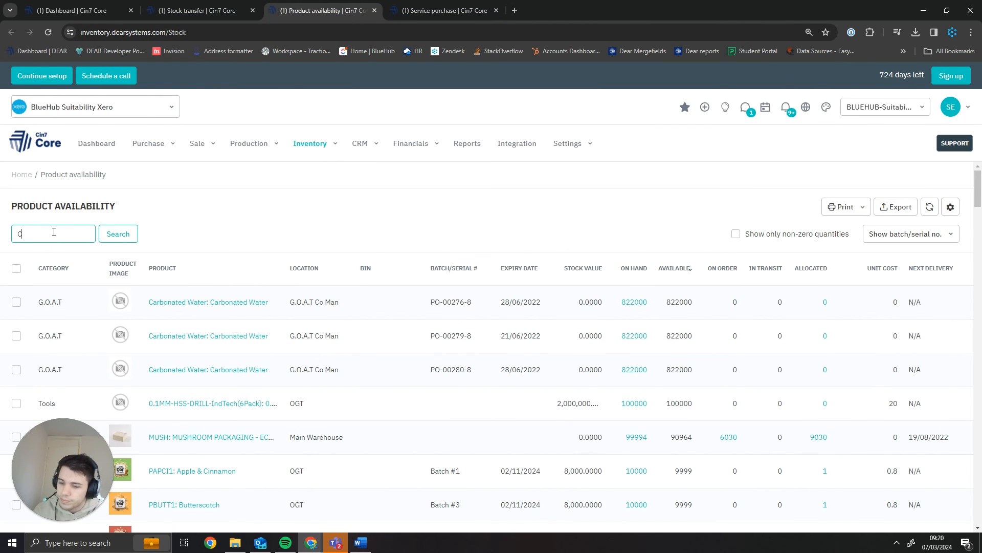
{"action": "type", "text": "onsignment "}
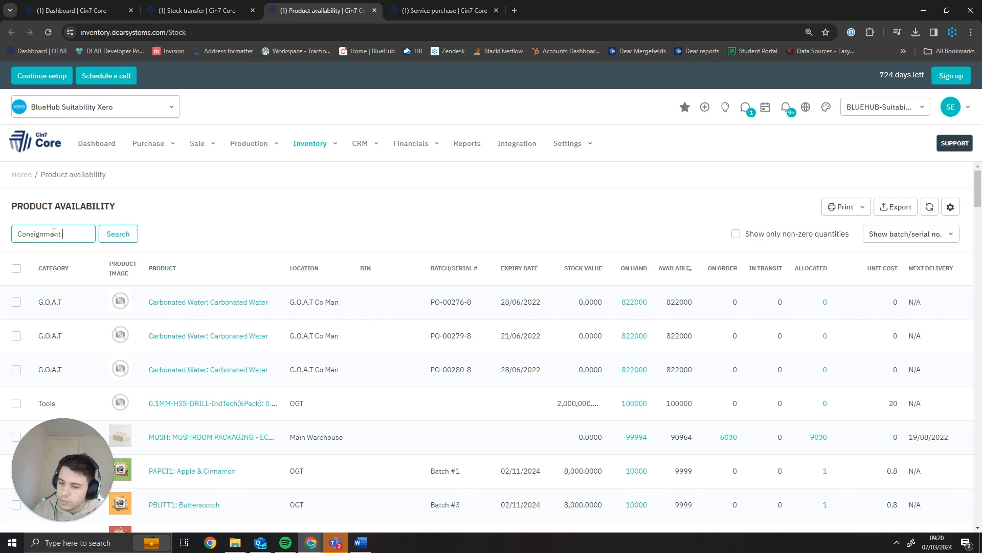
{"action": "type", "text": "item"}
{"action": "key", "text": "Return"}
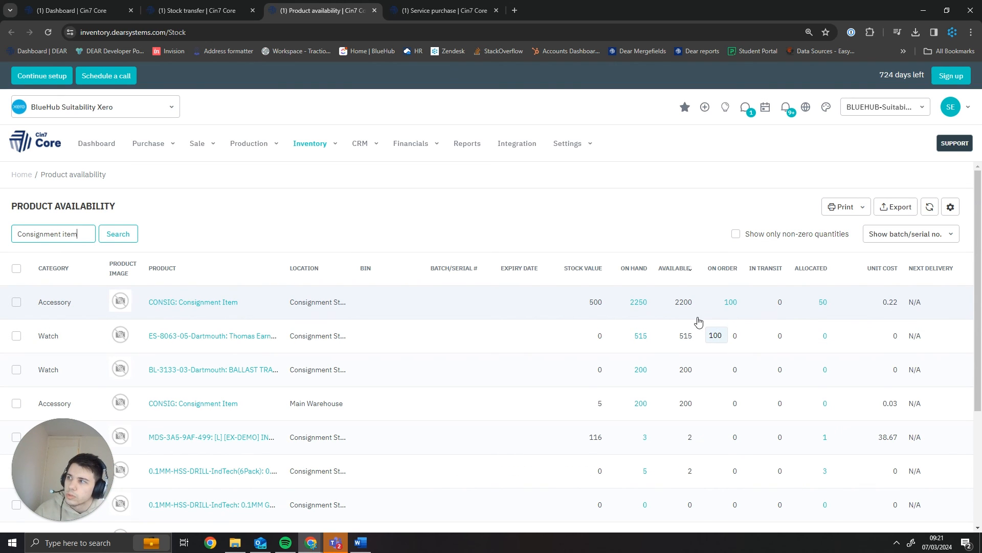
{"action": "scroll", "coordinate": [485, 342], "scroll_direction": "down", "scroll_amount": 3}
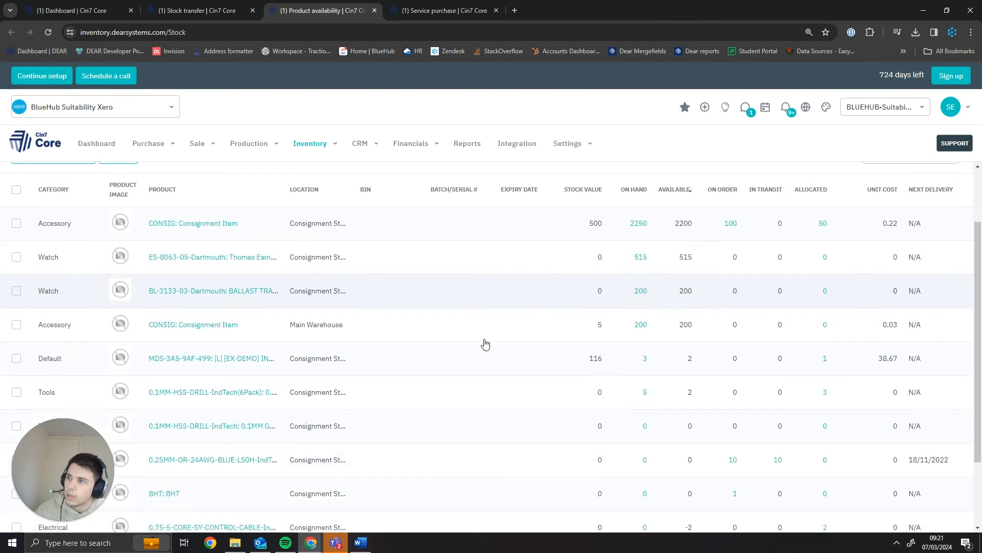
{"action": "scroll", "coordinate": [289, 391], "scroll_direction": "up", "scroll_amount": 2}
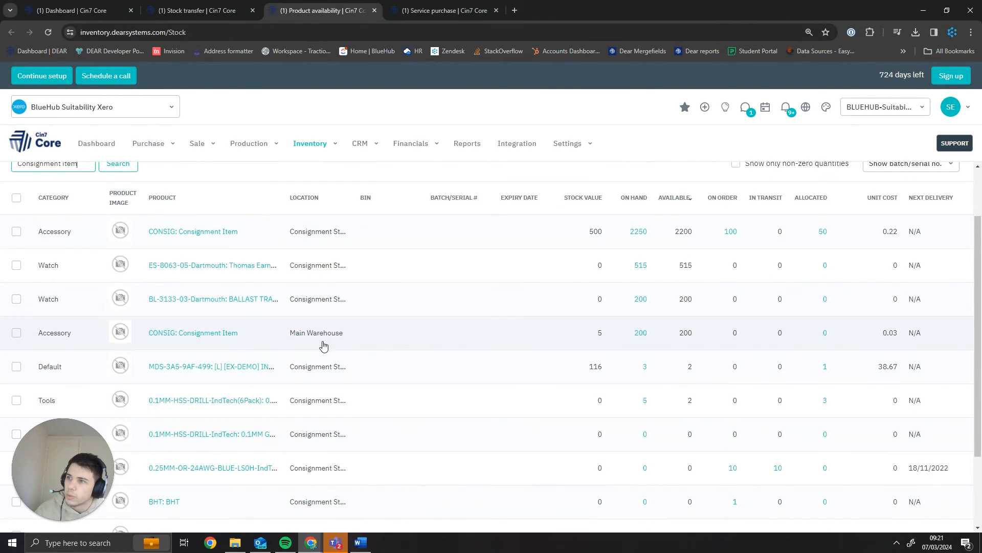